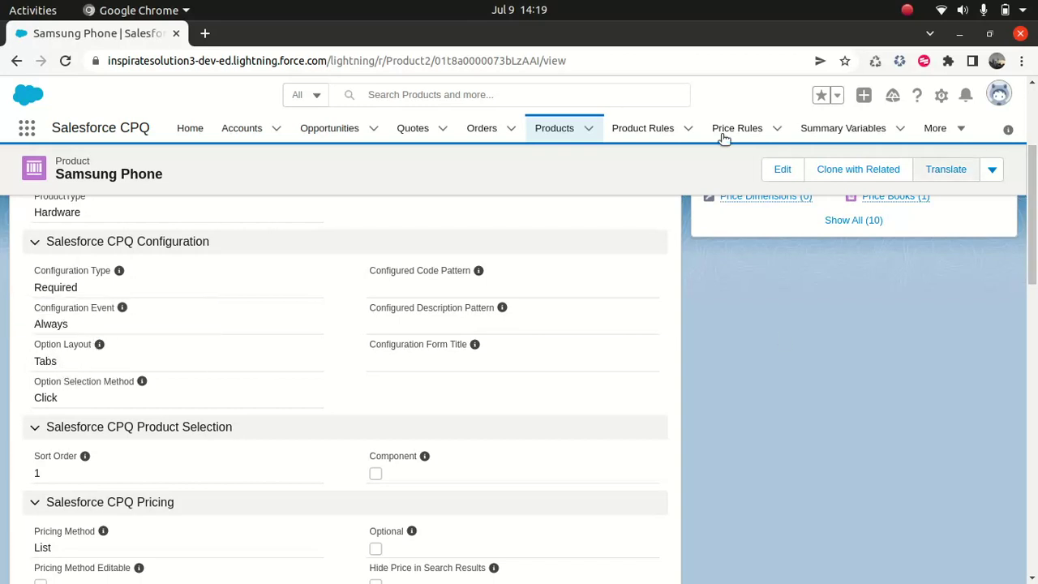
Step: Open the Quotes list in a new browser tab and open the $25.00 draft quote for line editing
right_click(401, 133)
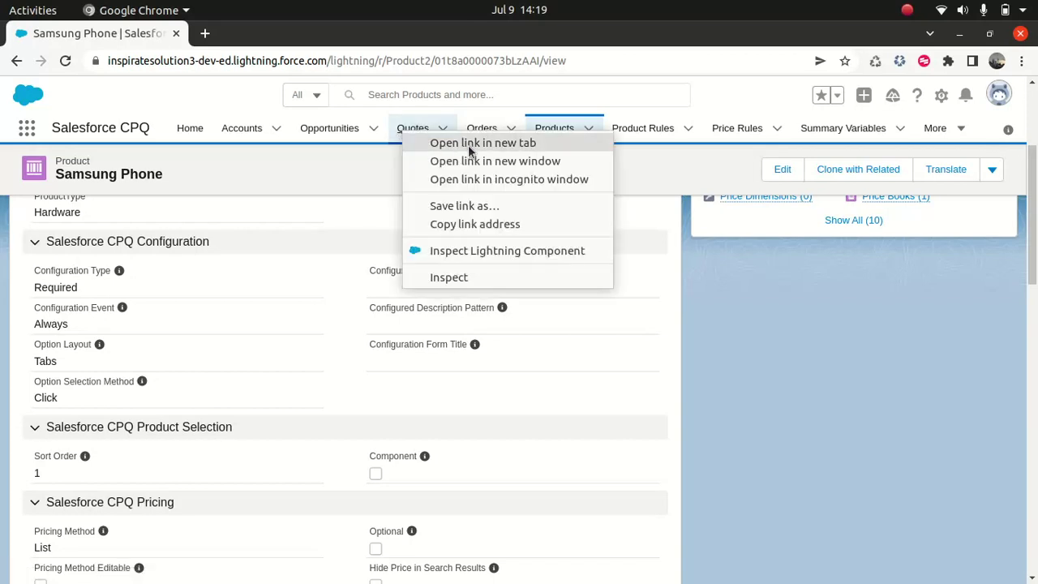
key("Escape")
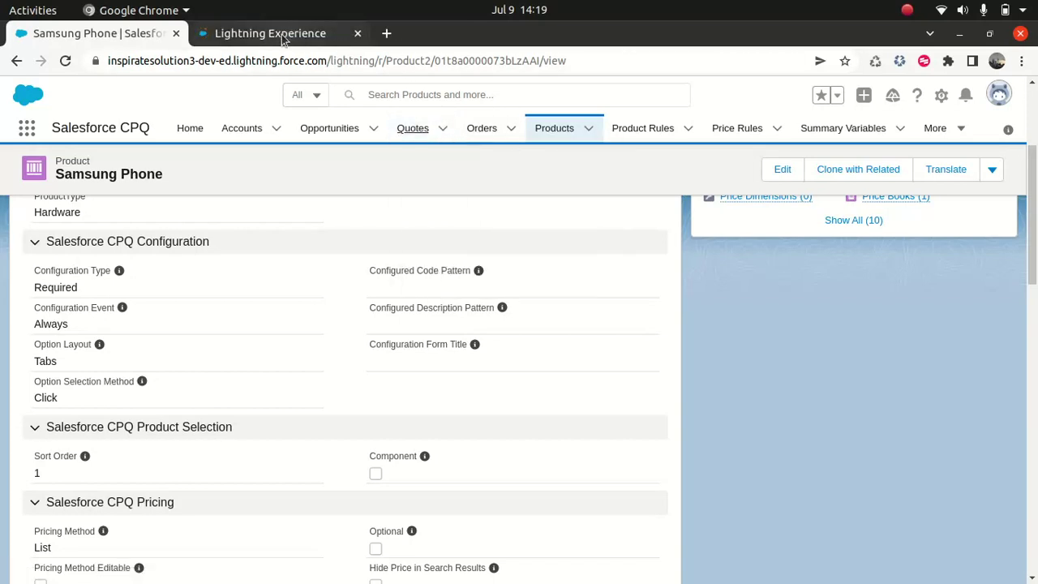
left_click(278, 36)
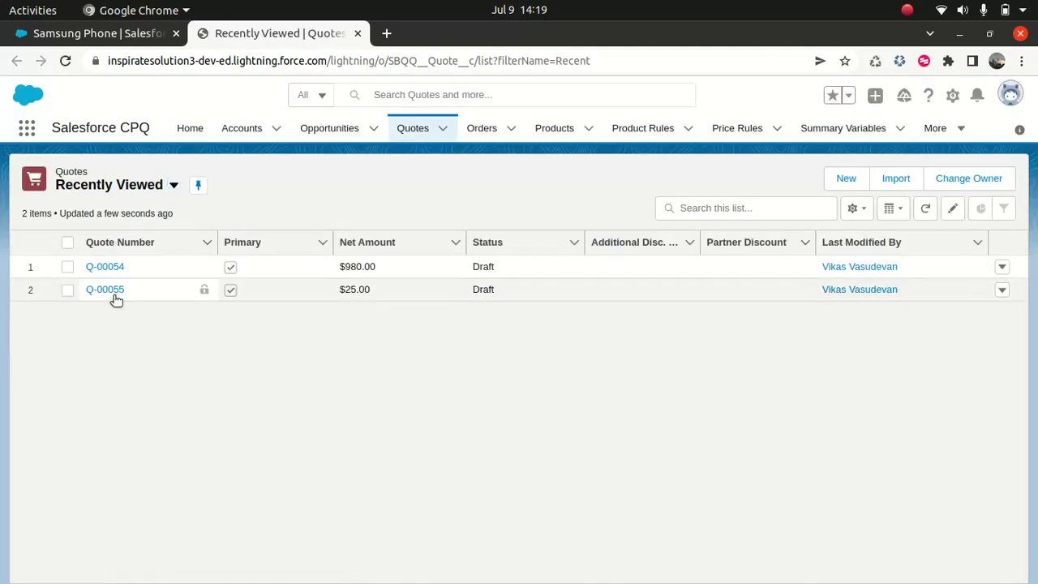
left_click(106, 290)
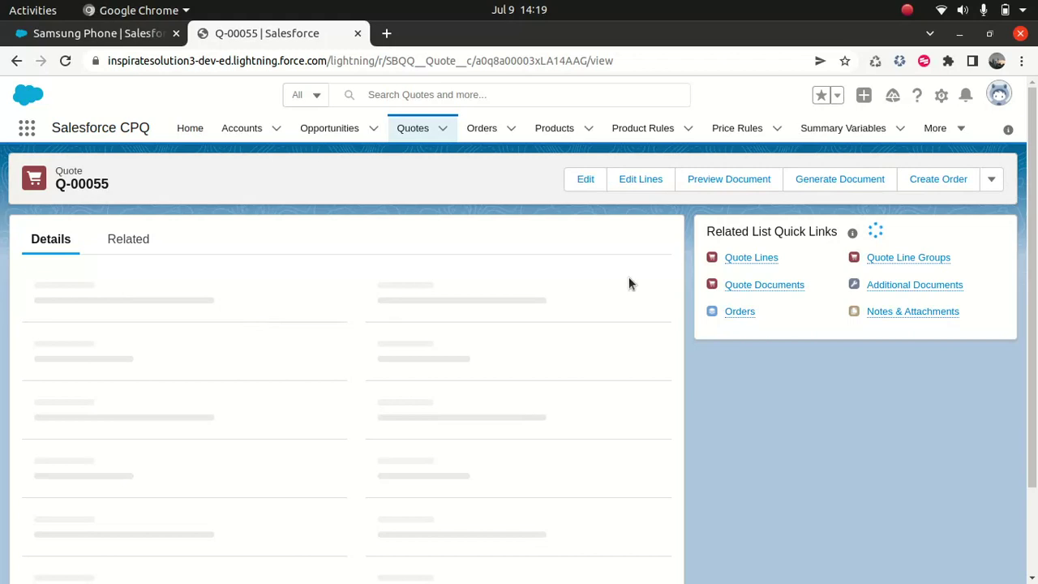
left_click(637, 180)
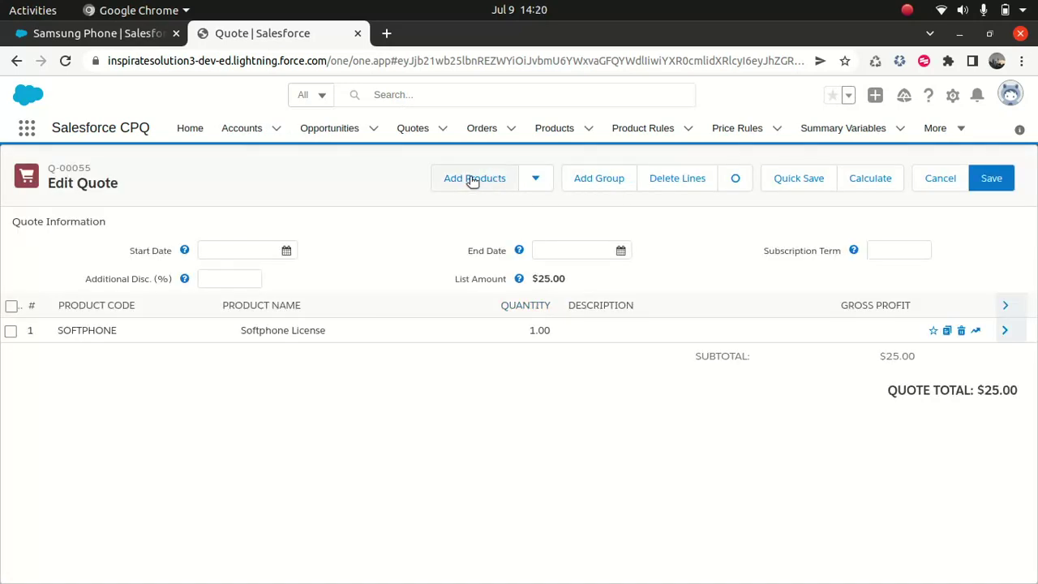
Step: Select the Samsung Phone product for the quote by searching "Samsung Phone", and view its SamsungWatch and SamsungRAM options
left_click(468, 180)
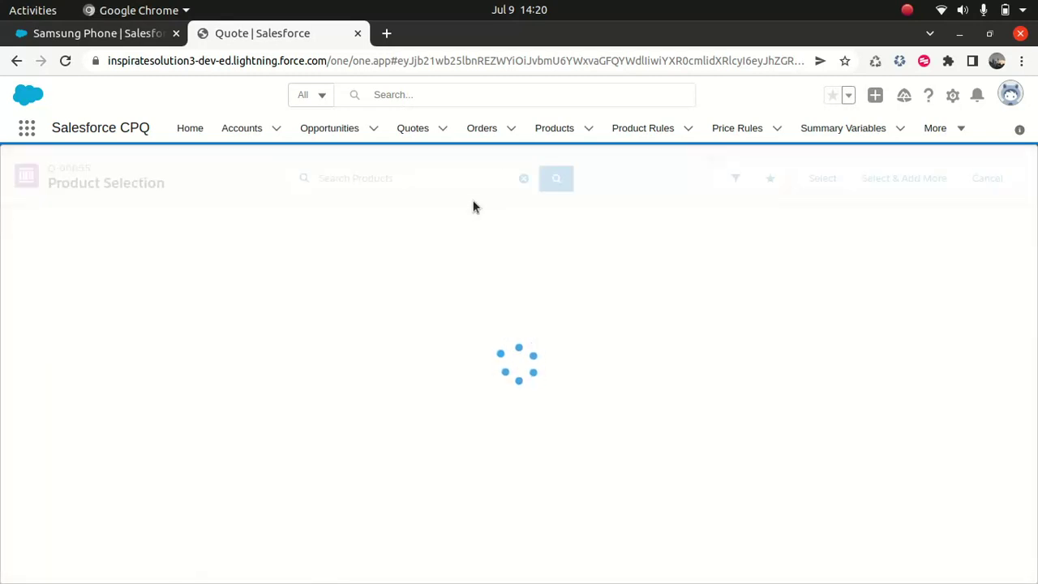
left_click(411, 184)
type("samsung")
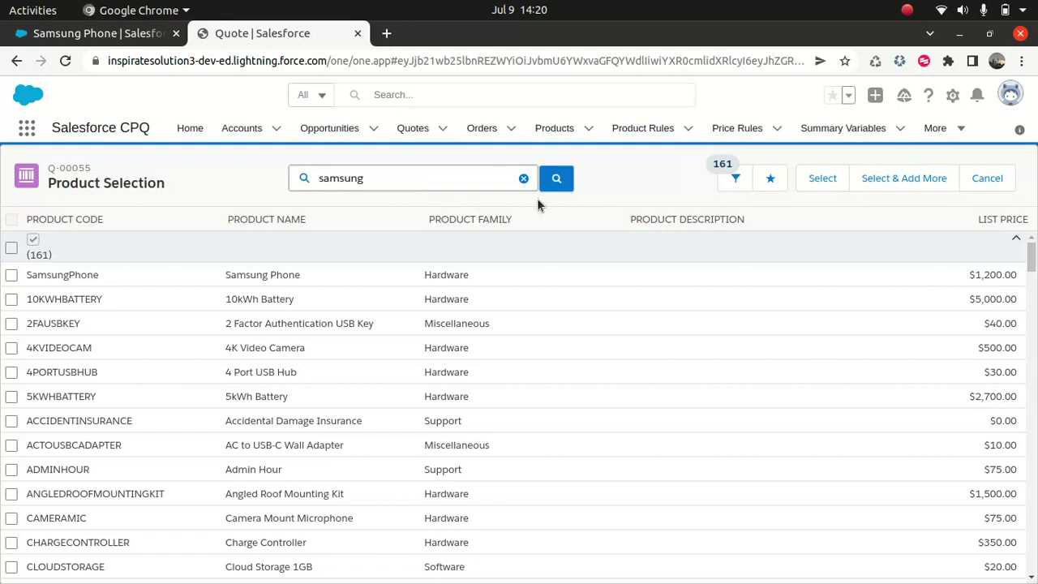
left_click(471, 178)
left_click(358, 211)
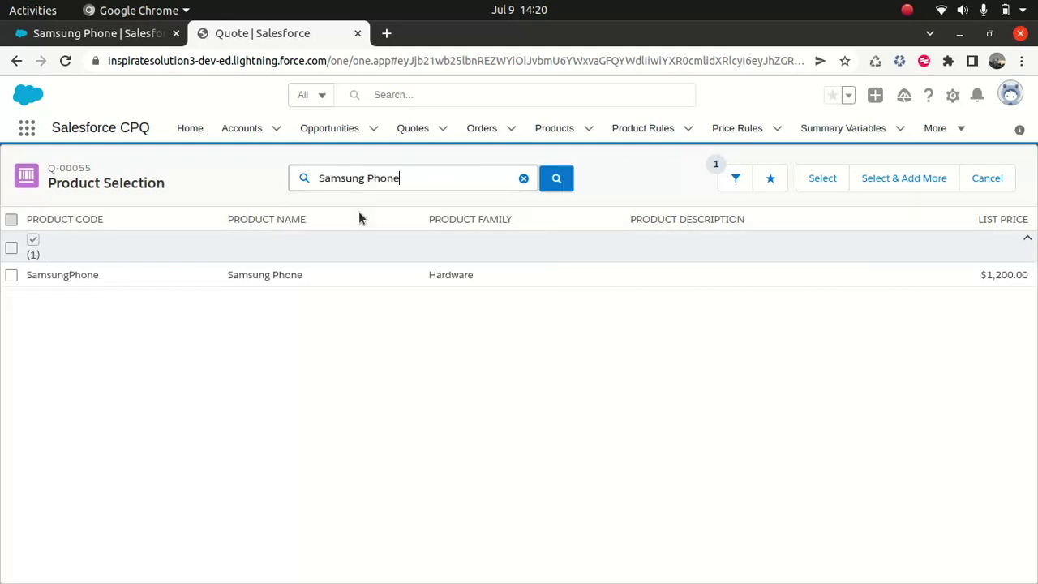
left_click(11, 276)
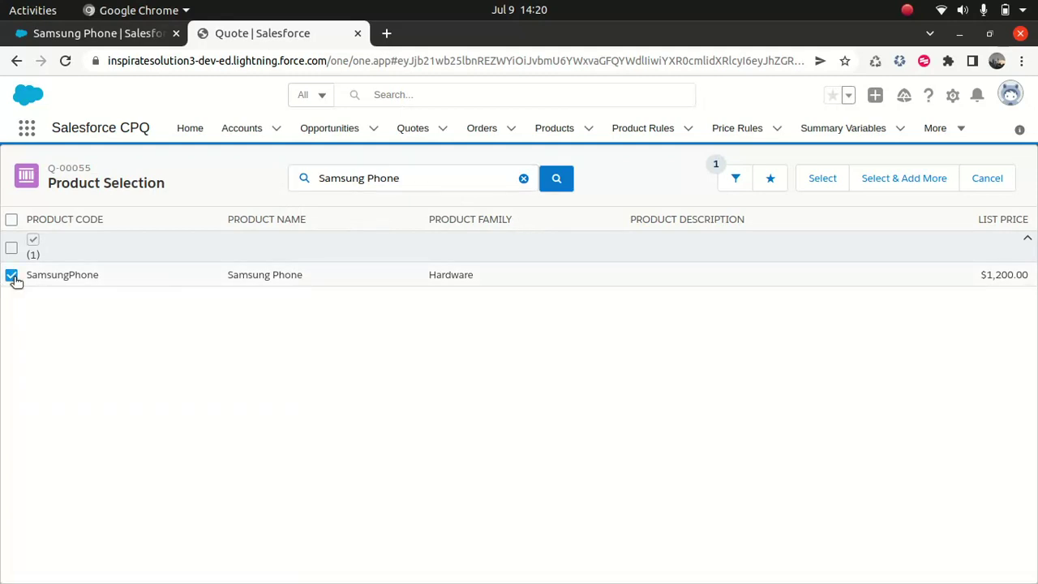
left_click(812, 180)
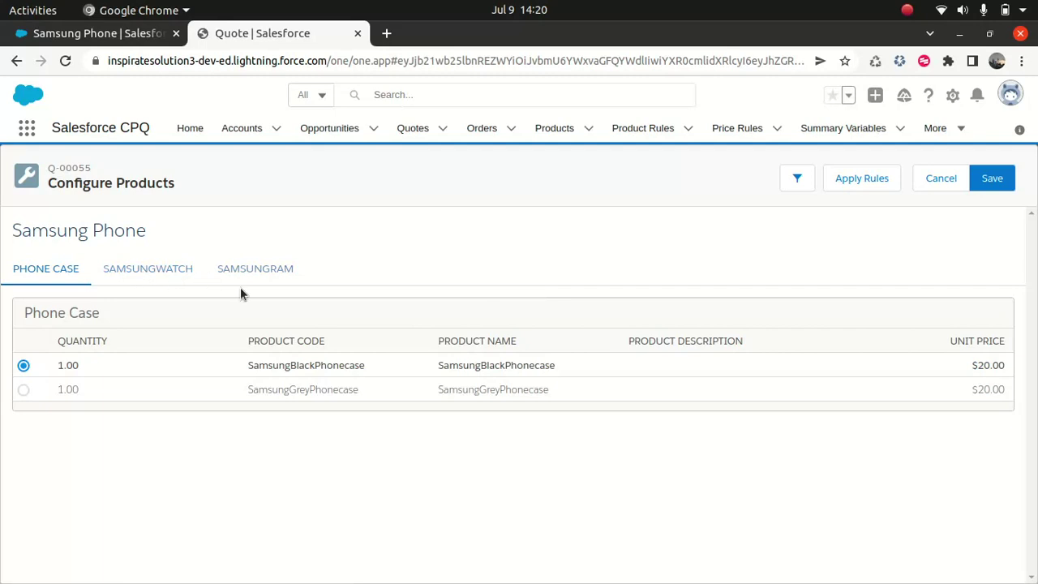
left_click(162, 268)
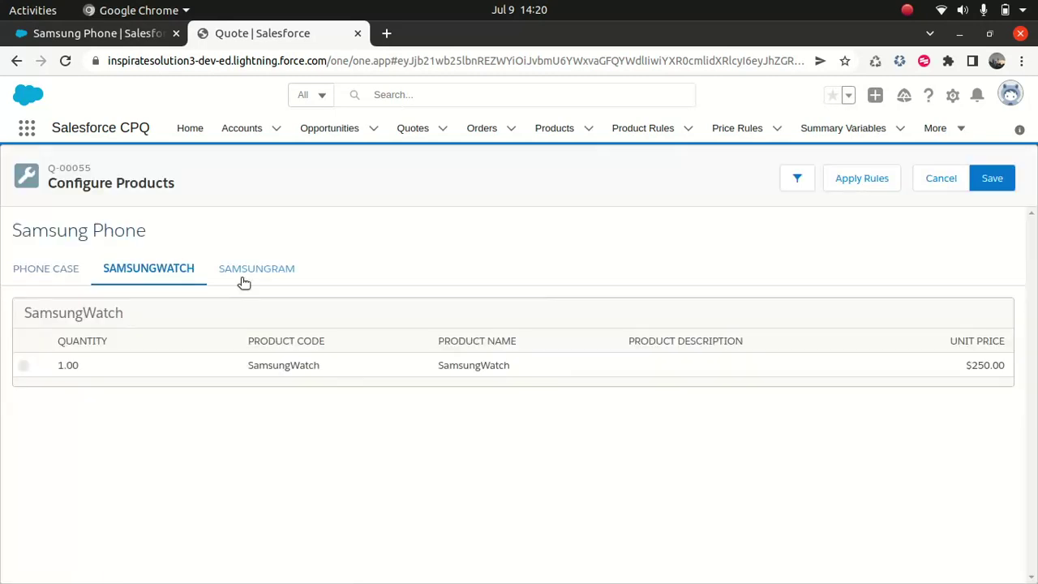
left_click(254, 276)
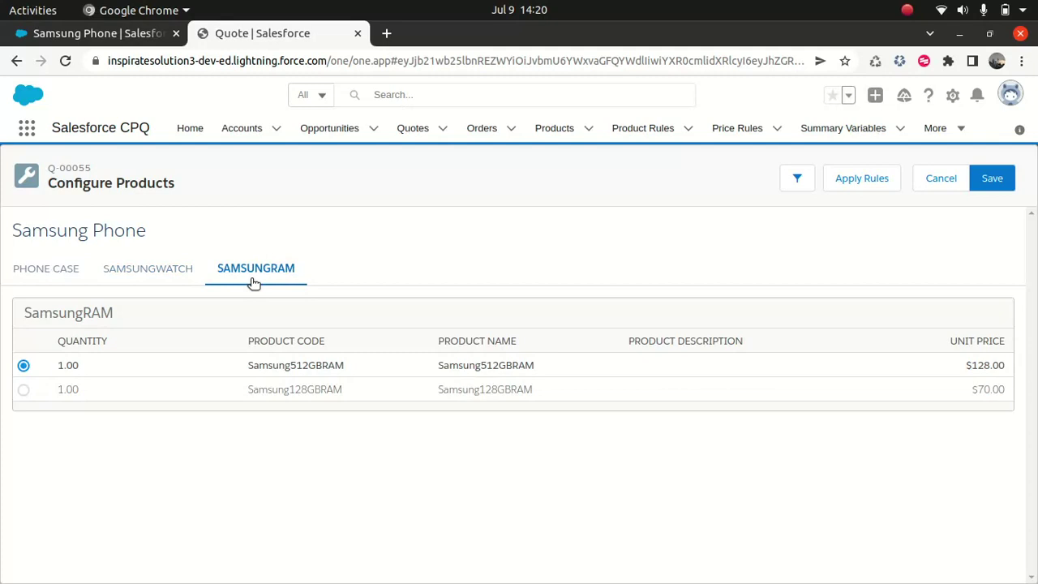
Step: Set the Option Layout of the Samsung Phone product to Wizard and save the record
left_click(103, 37)
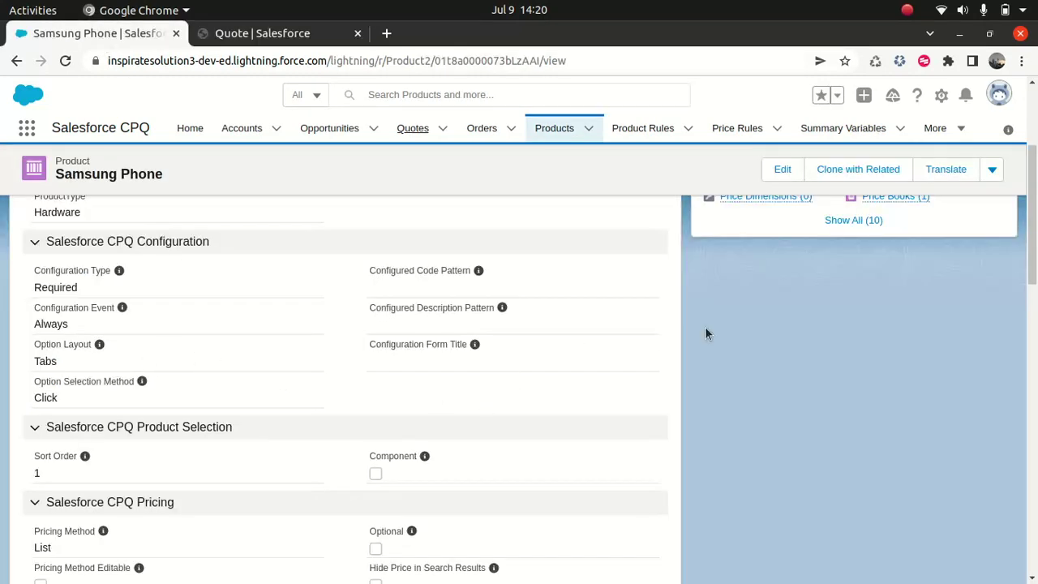
left_click(781, 172)
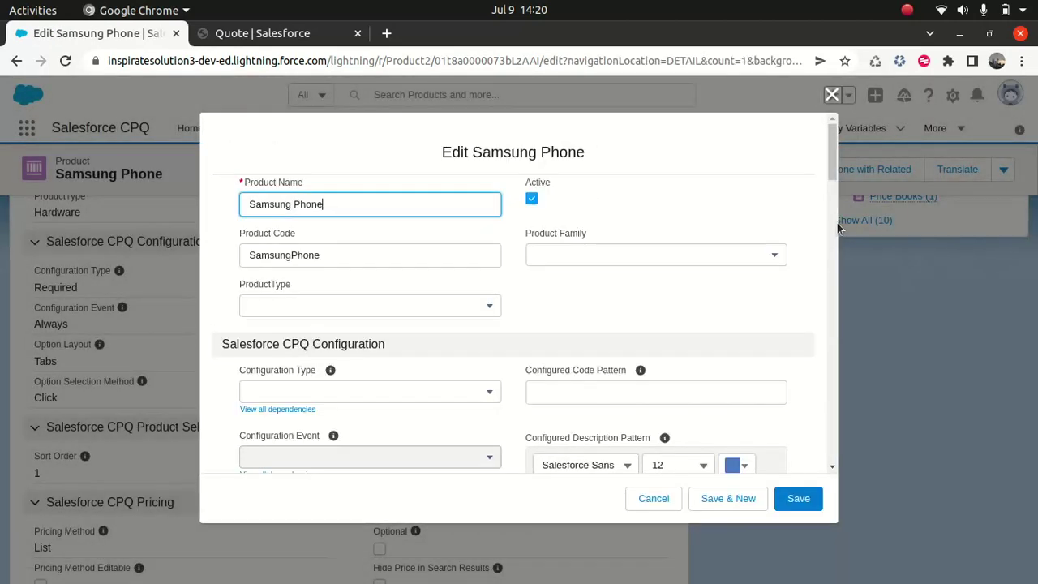
left_click_drag(829, 168, 821, 210)
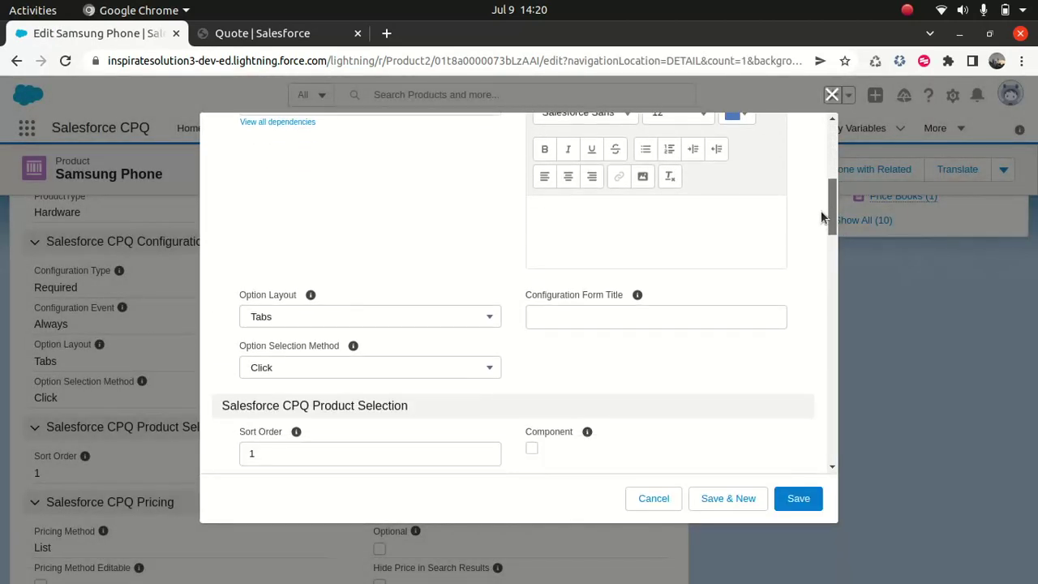
left_click(321, 315)
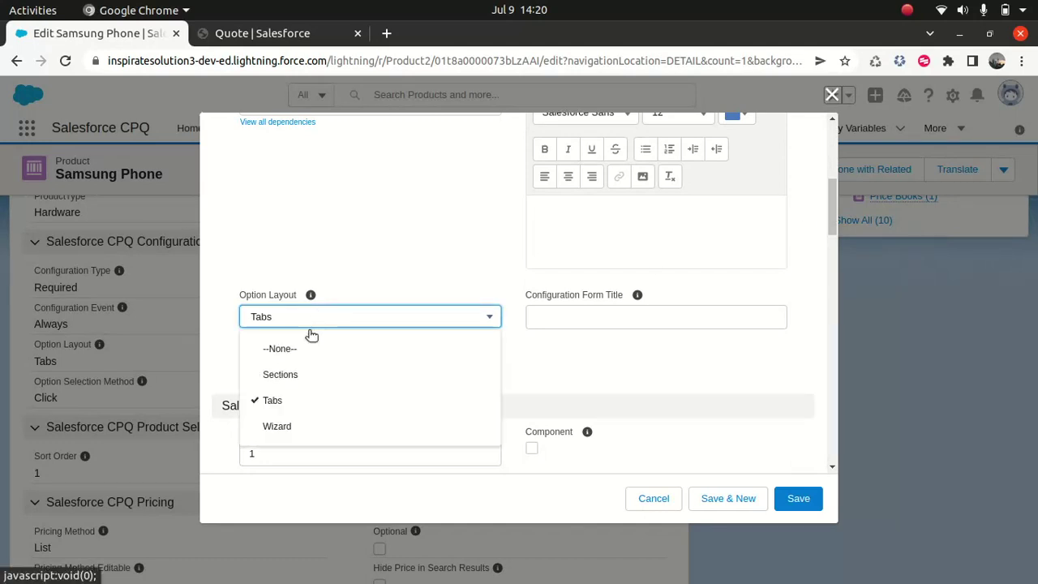
left_click(283, 426)
left_click(798, 498)
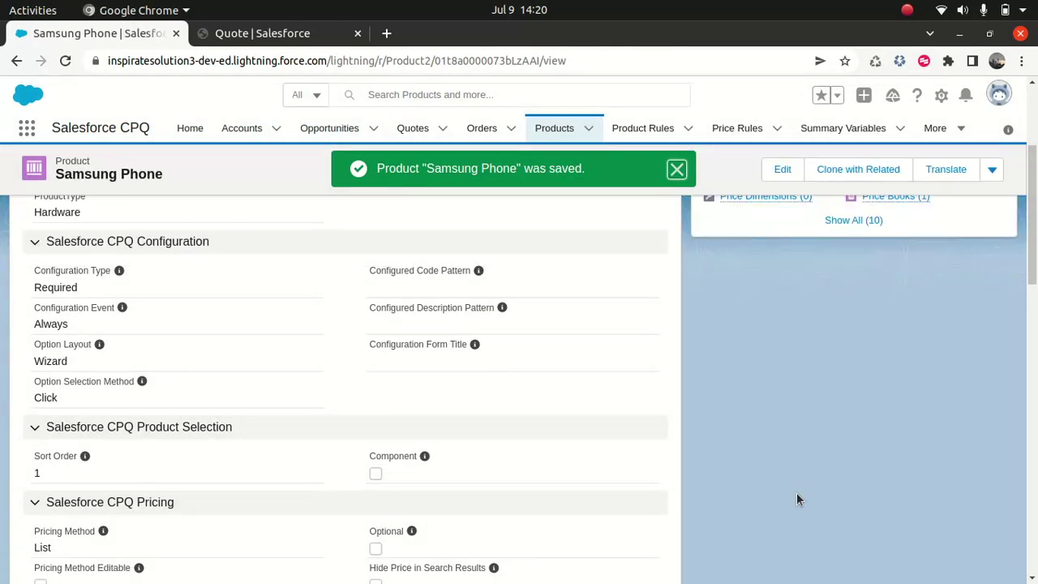
Step: Reload the Quotes list and open the $980.00 draft quote for line editing
left_click(270, 34)
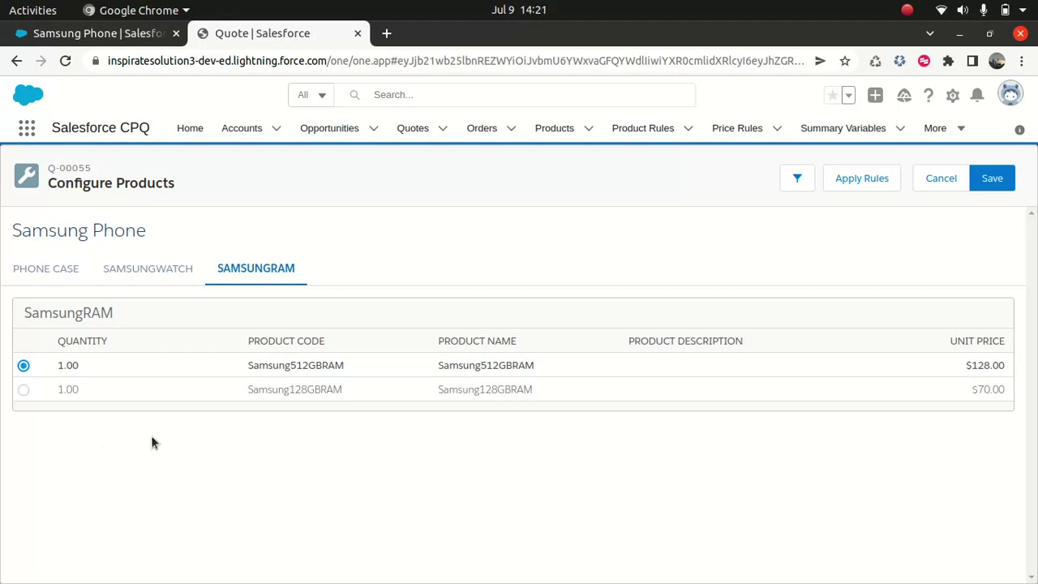
left_click(339, 60)
left_click(408, 128)
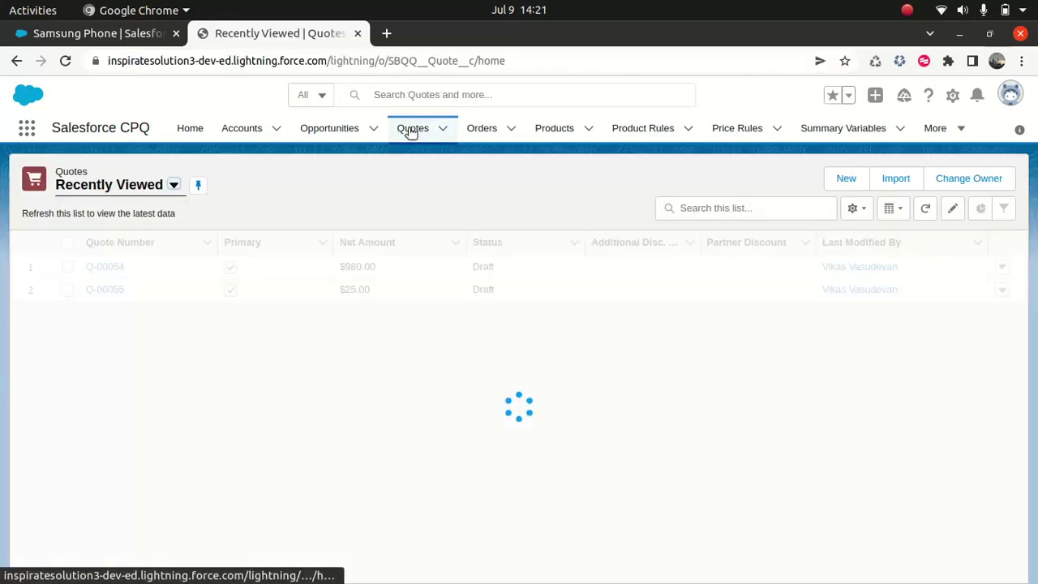
left_click(403, 65)
key("Return")
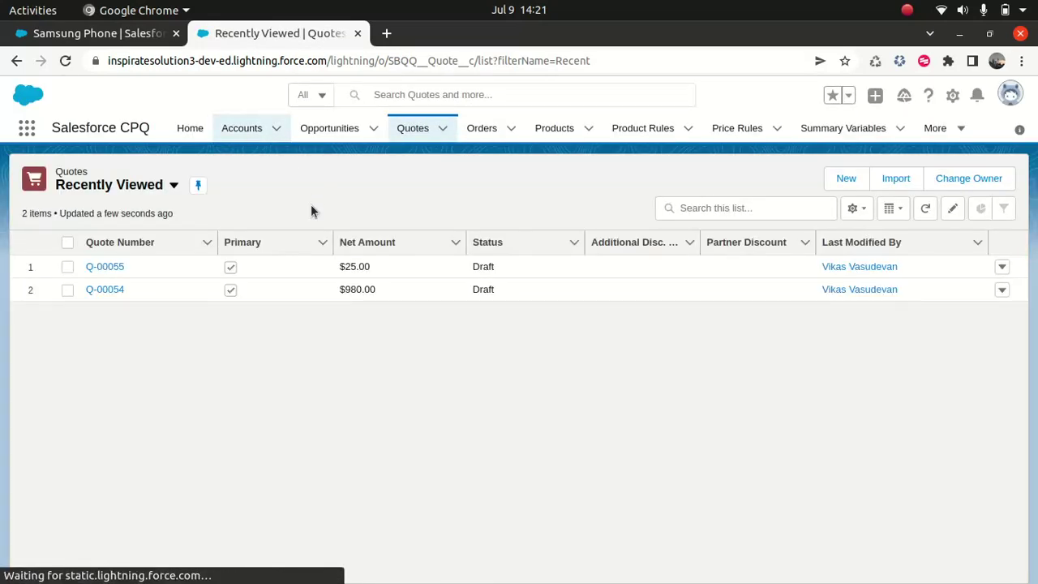
left_click(103, 289)
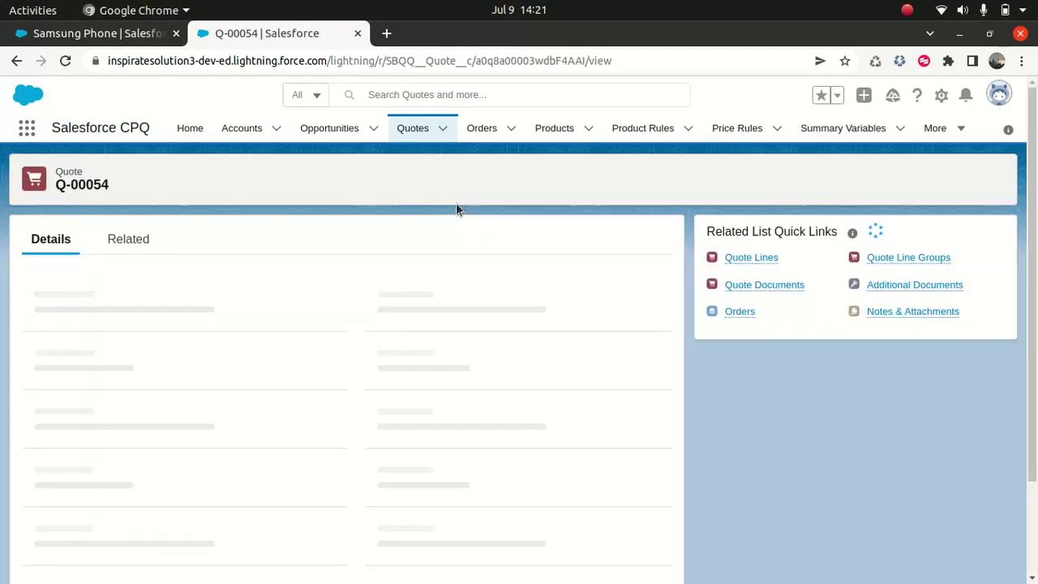
left_click(630, 182)
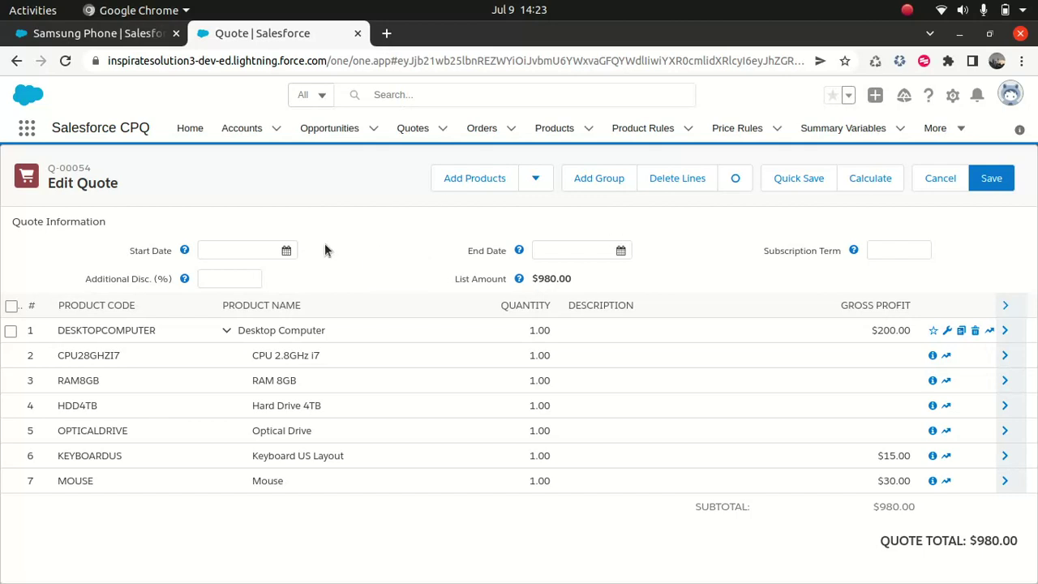
Step: Select Samsung Phone for the $980.00 quote and advance its configuration wizard to the SamsungWatch page
left_click(478, 179)
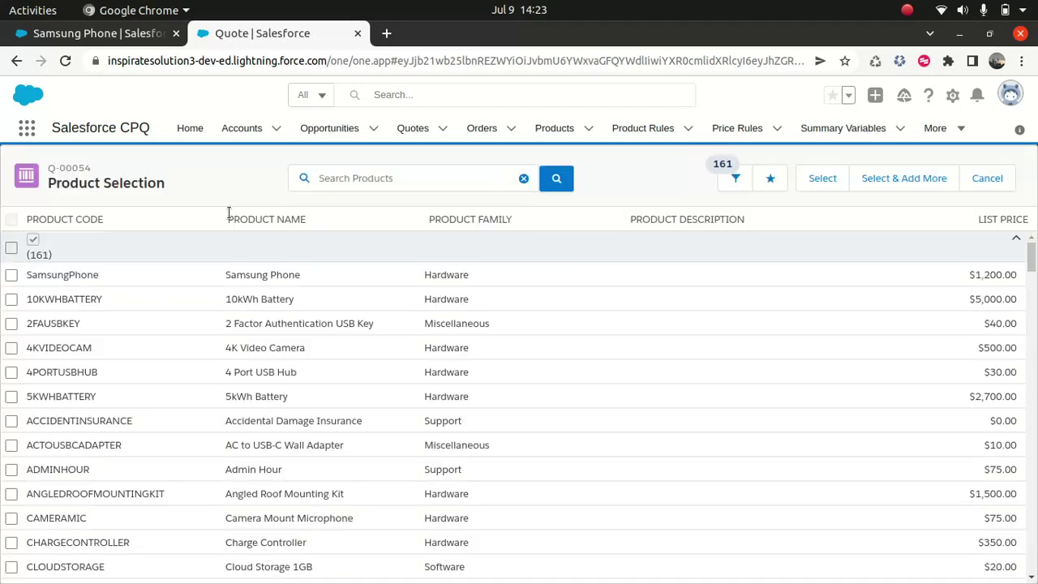
left_click(12, 275)
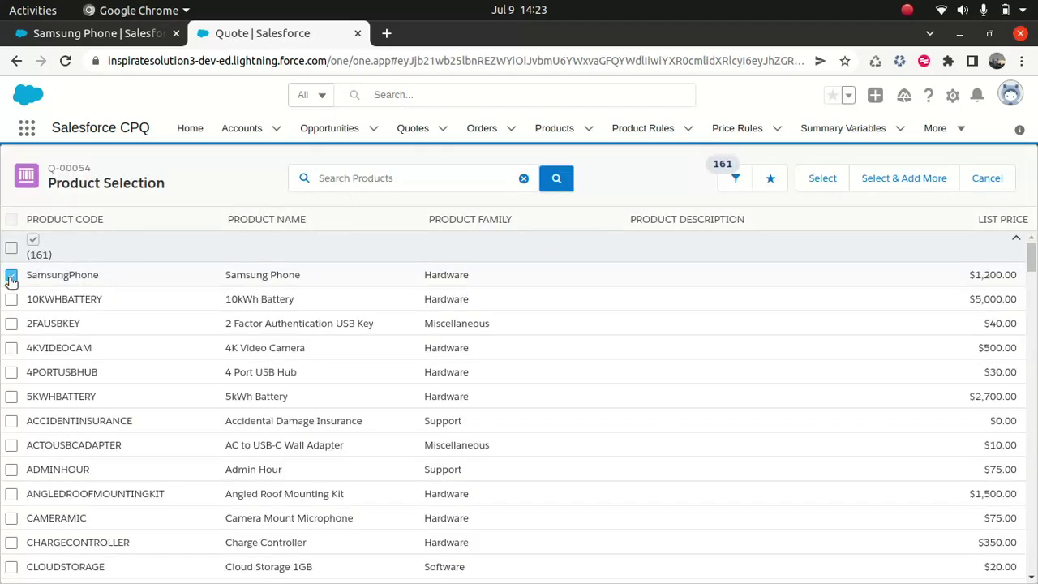
left_click(817, 178)
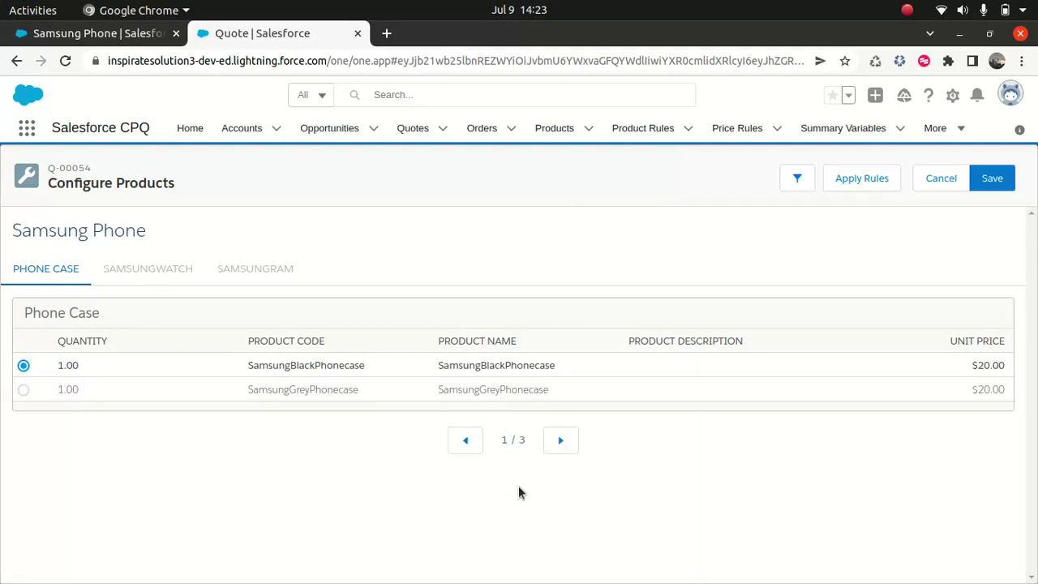
left_click(564, 441)
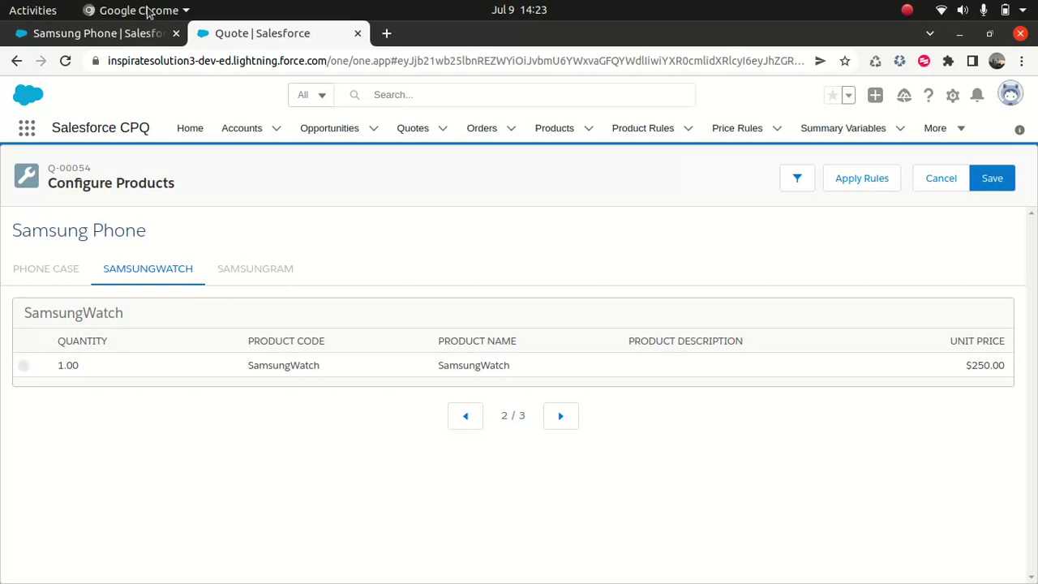
Step: Return to the Samsung Phone product record and open its list of Features
left_click(108, 34)
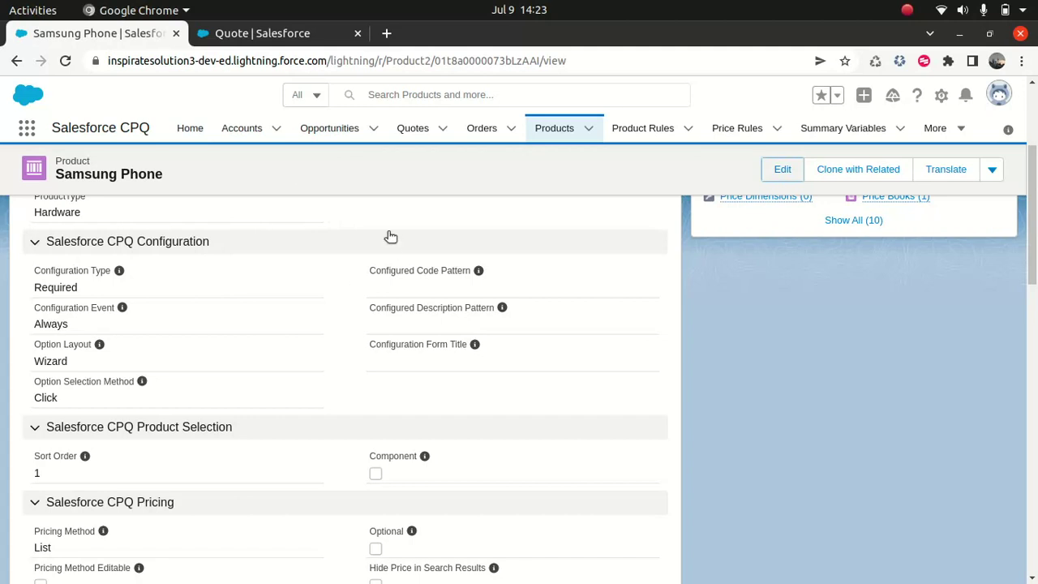
scroll(560, 284, "up", 3)
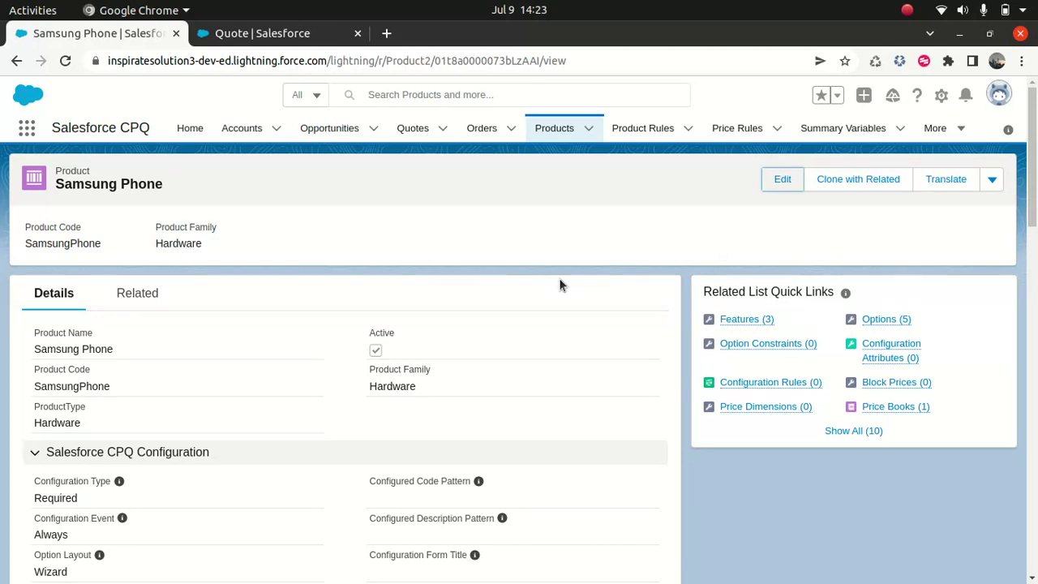
left_click(733, 320)
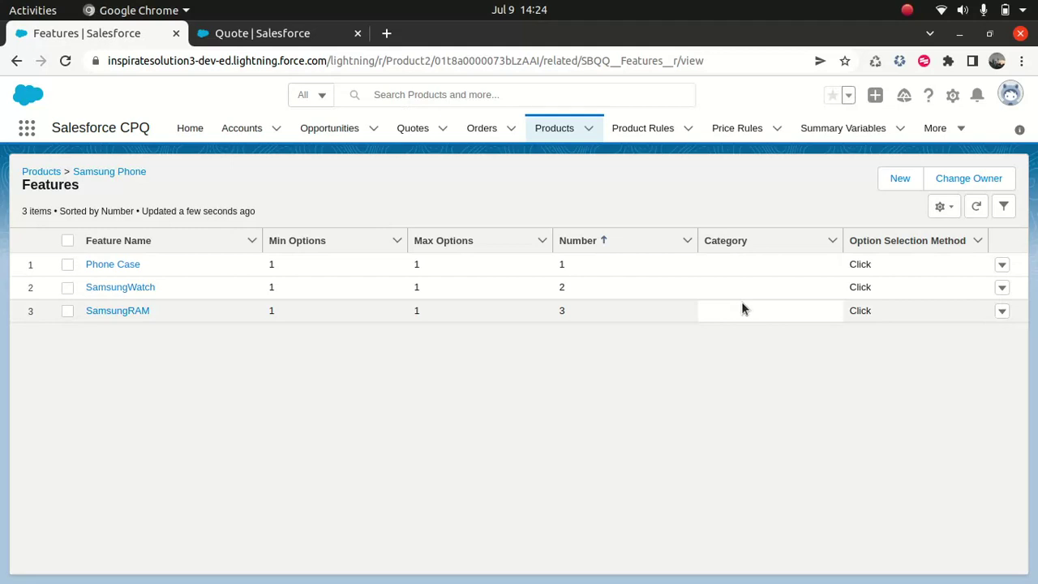
left_click(759, 263)
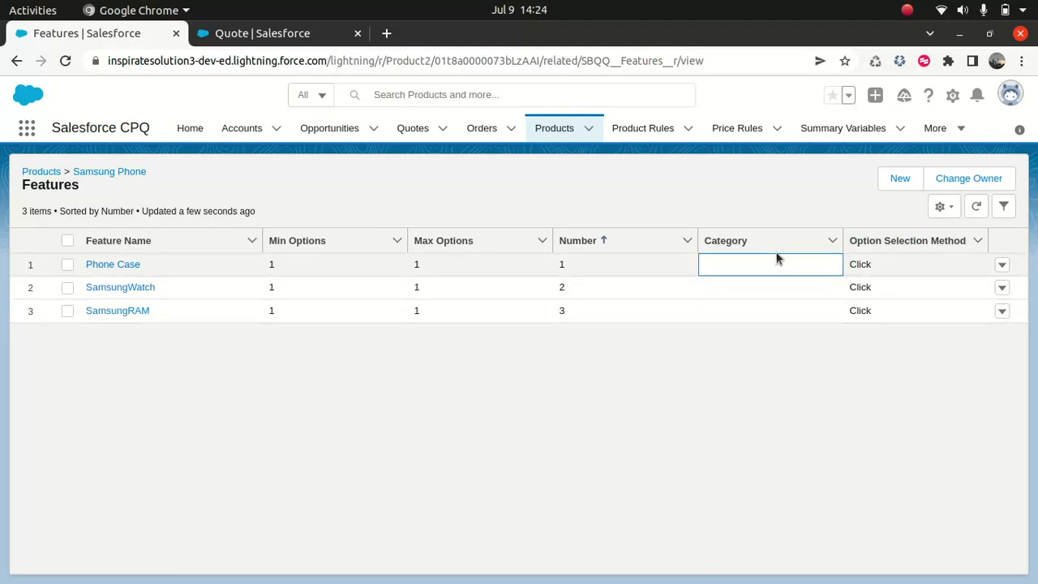
Step: Set the Category of the Phone Case feature to Hardware and save it
left_click(103, 266)
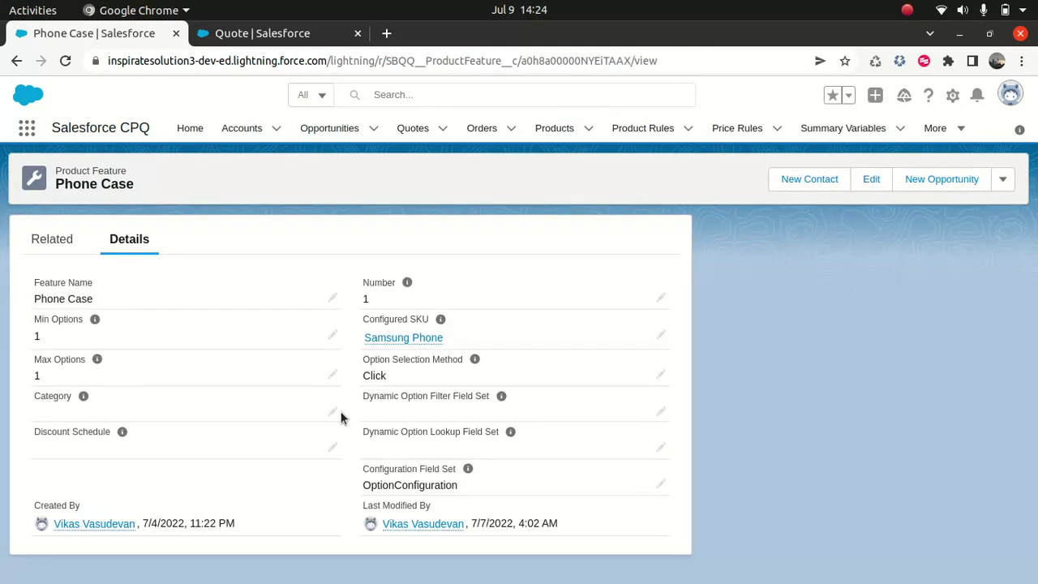
left_click(332, 414)
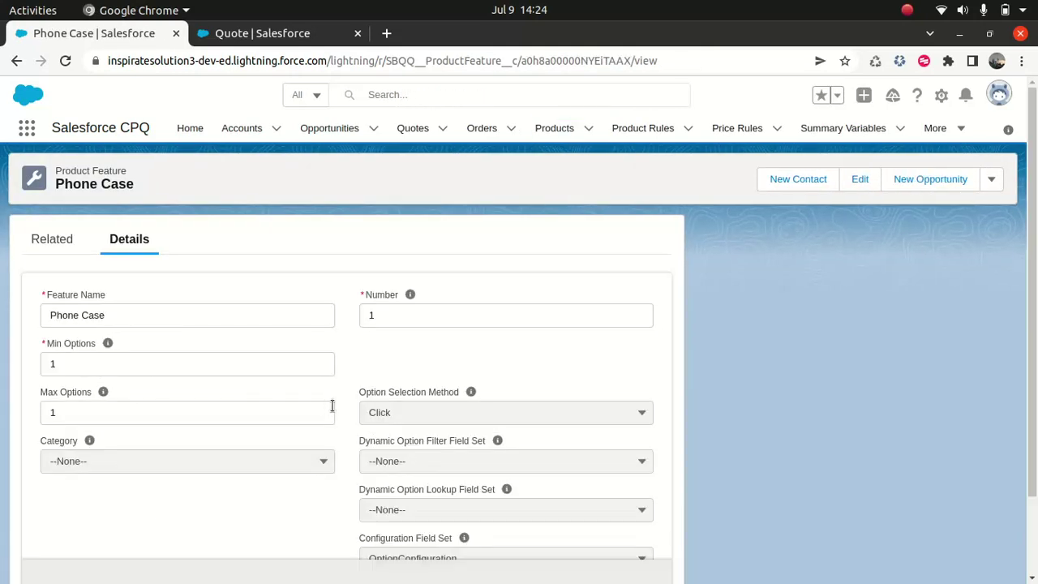
left_click(175, 469)
left_click(106, 524)
left_click(369, 562)
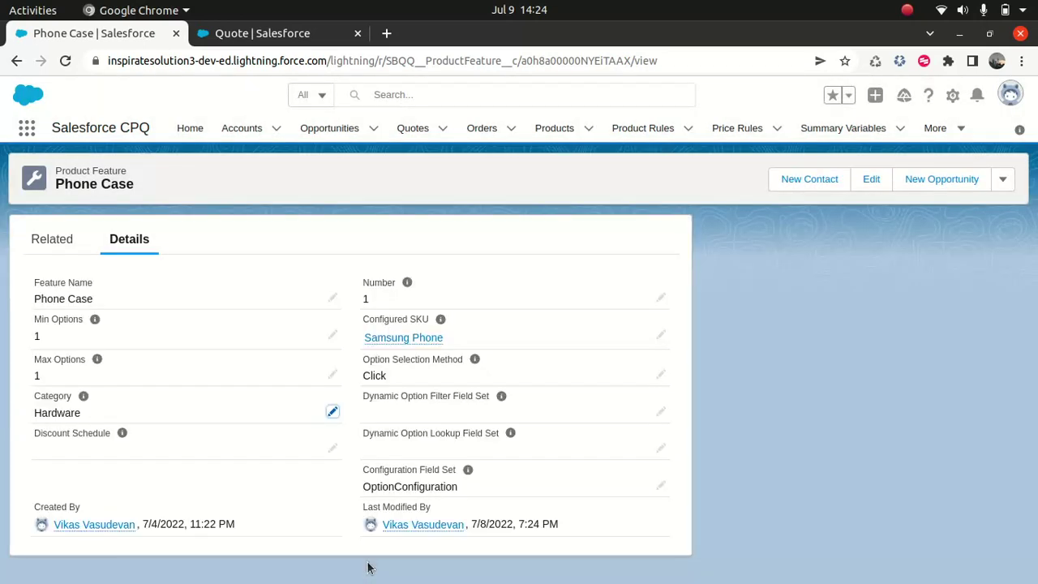
Step: Set the Category of the SamsungWatch feature to Hardware and save it
left_click(16, 61)
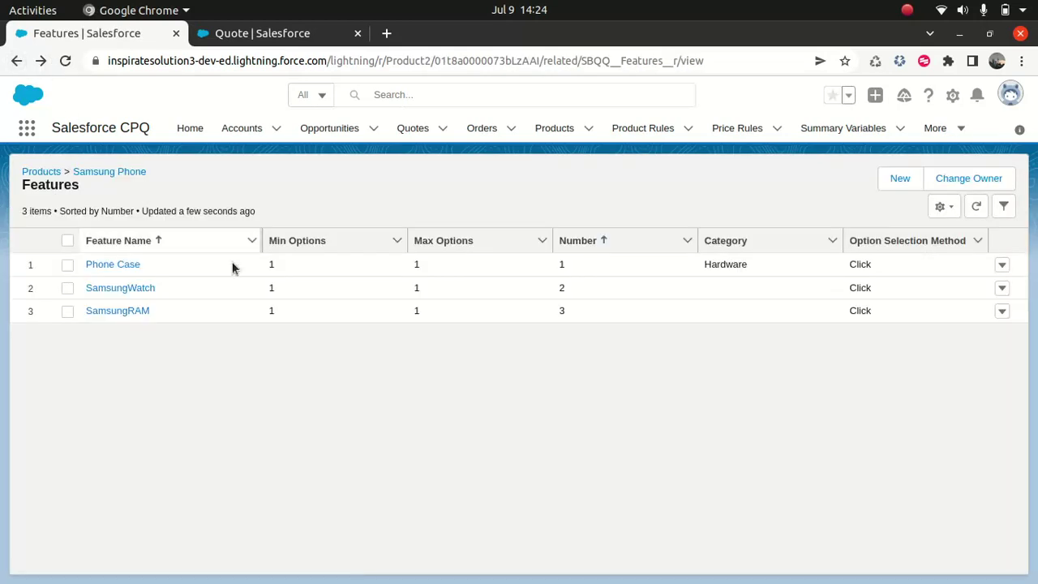
left_click(133, 290)
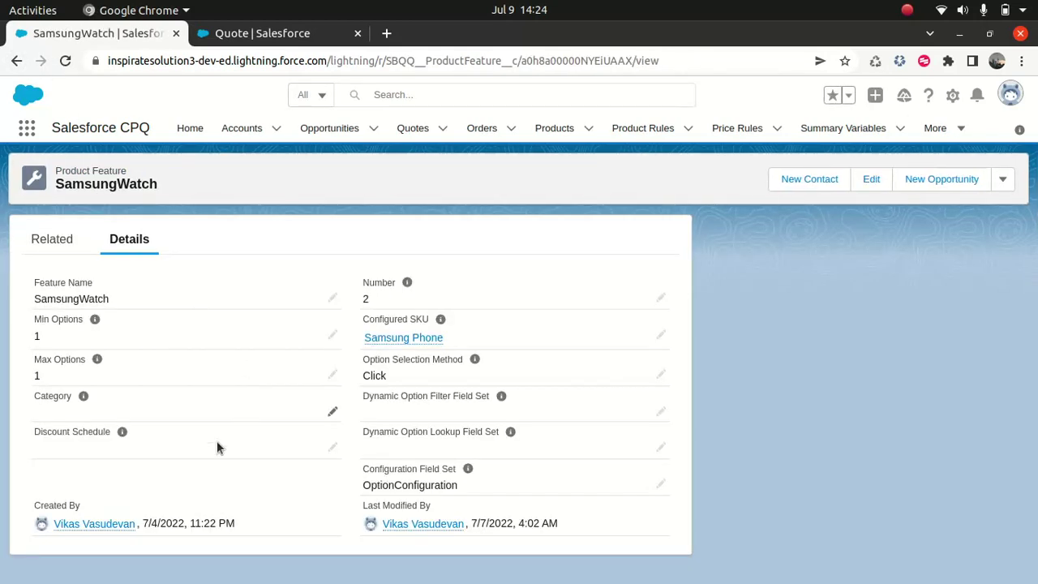
left_click(331, 412)
left_click(118, 460)
left_click(91, 515)
left_click(375, 559)
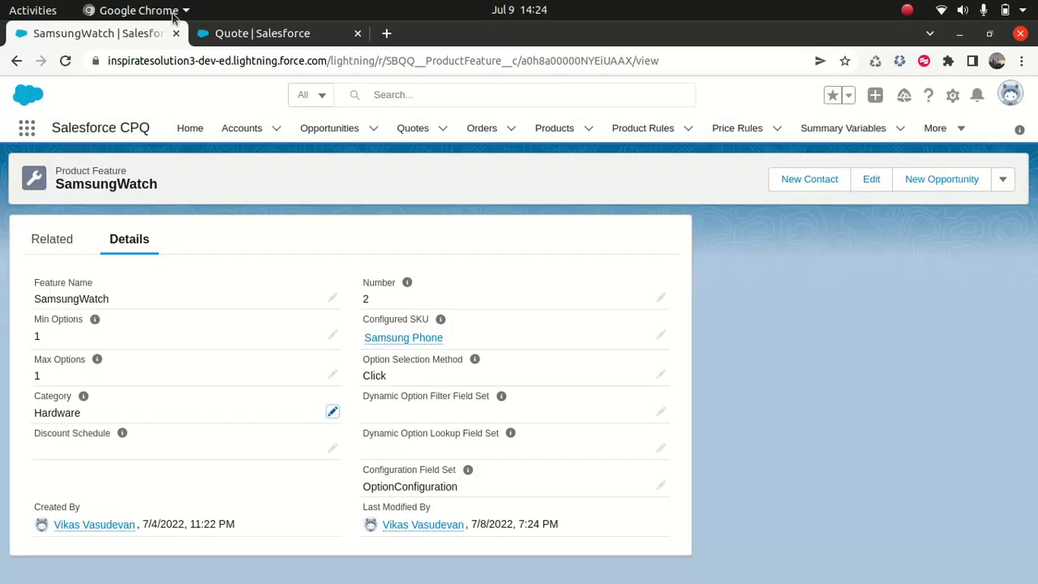
Step: Set the Category of the SamsungRAM feature to Hardware, save it, and return to the Features list
left_click(15, 62)
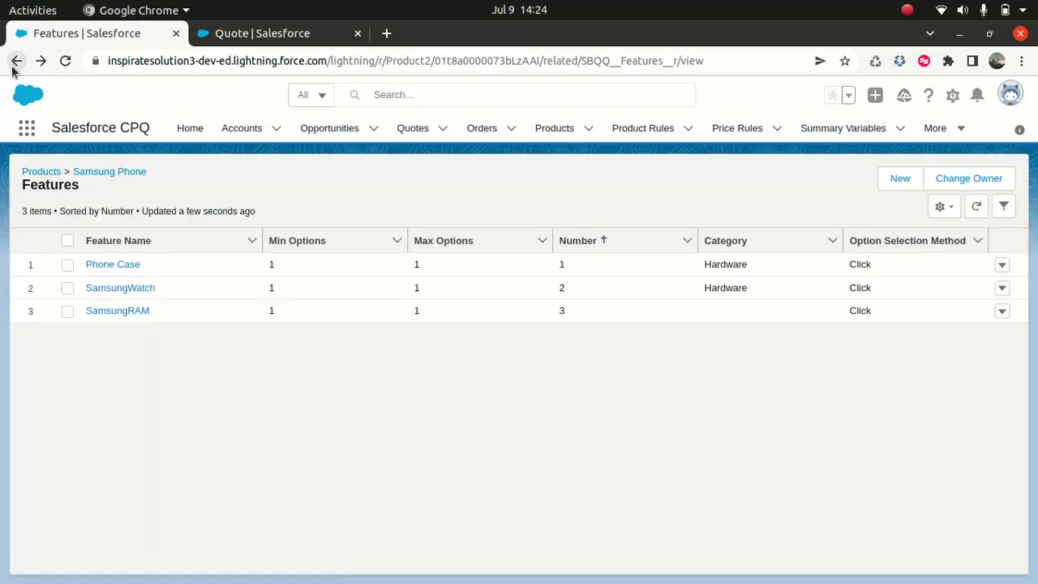
left_click(113, 311)
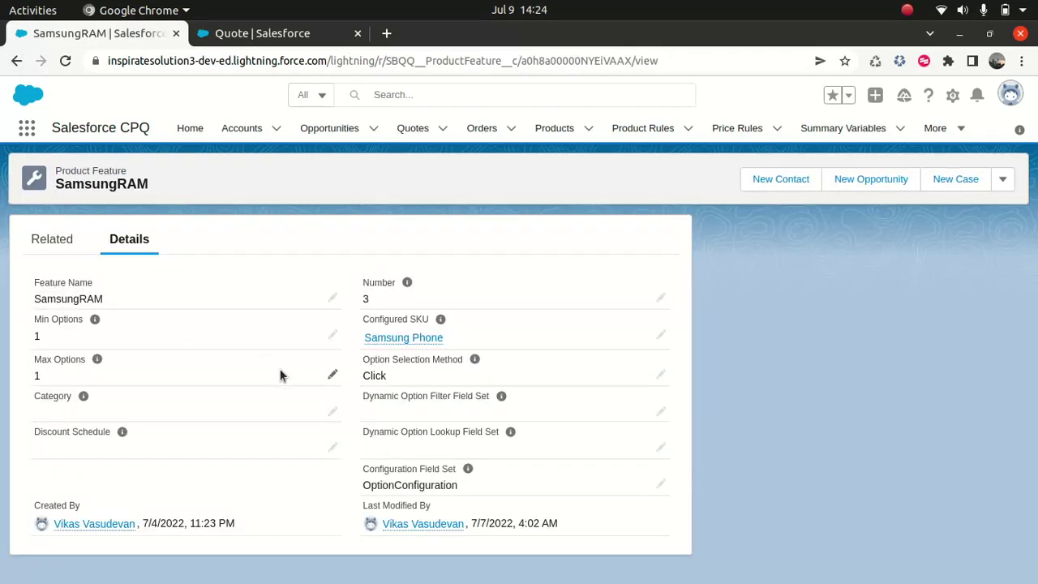
left_click(333, 415)
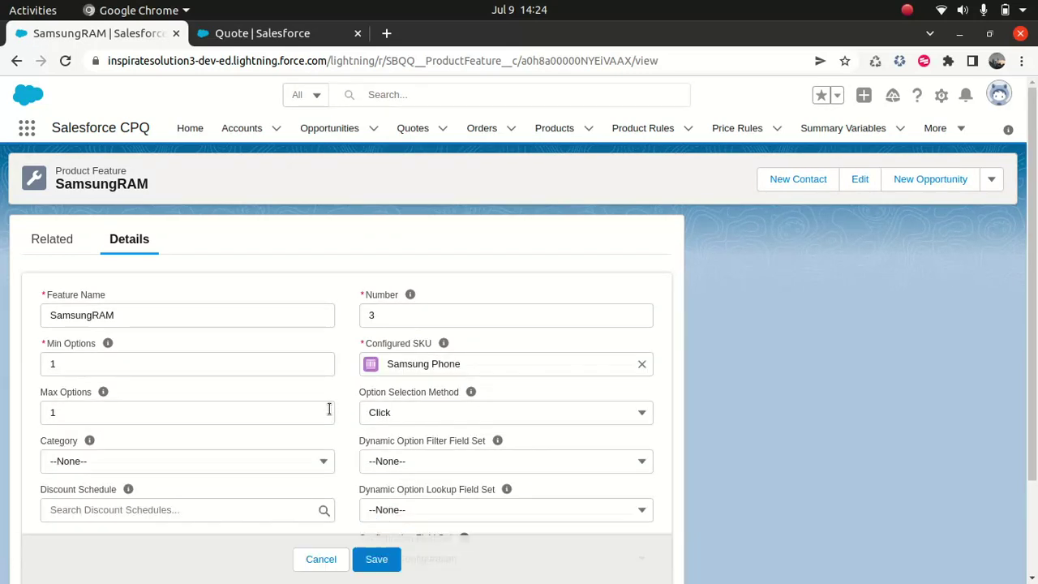
left_click(201, 471)
left_click(103, 516)
left_click(376, 558)
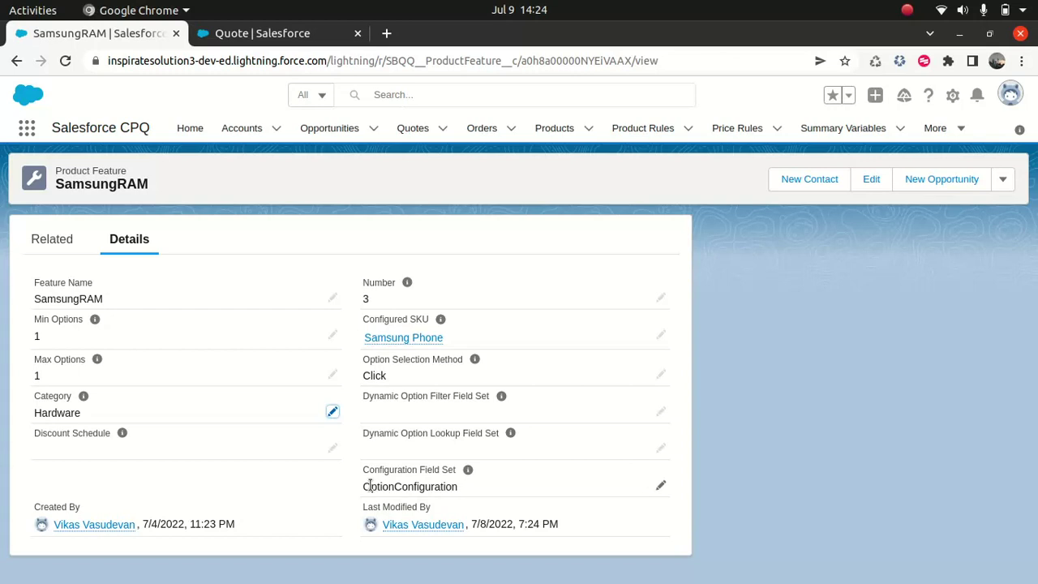
key("alt+Left")
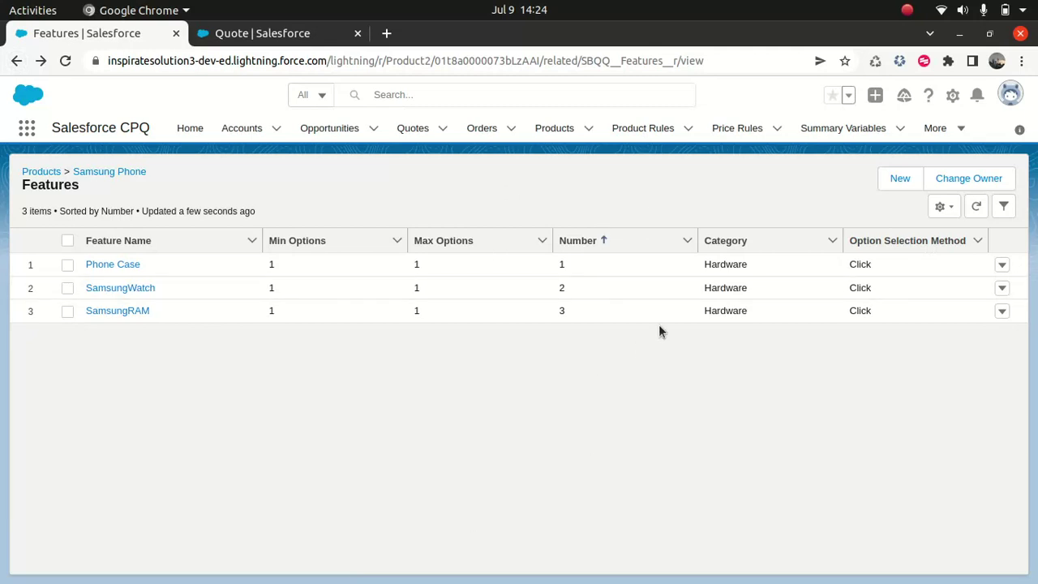
Step: Reload the Quotes list and open the $25.00 draft quote for line editing
left_click(268, 33)
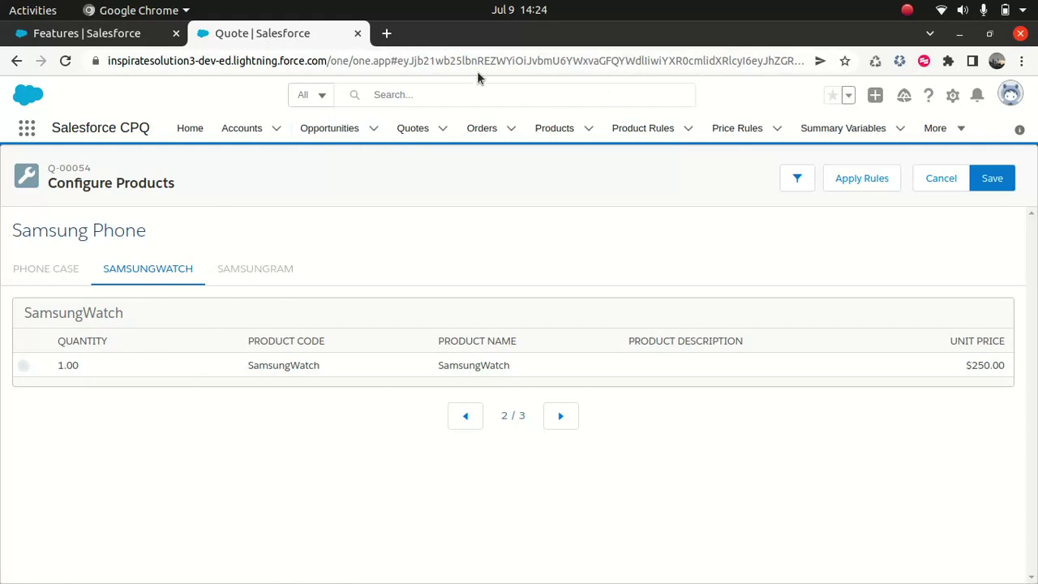
left_click(394, 128)
left_click(423, 60)
key("Return")
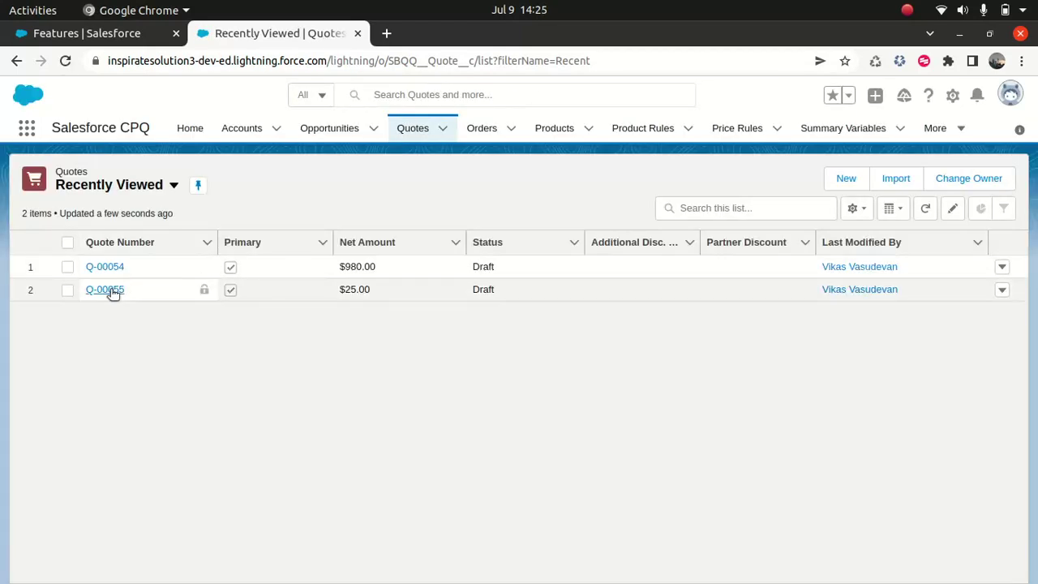
left_click(113, 290)
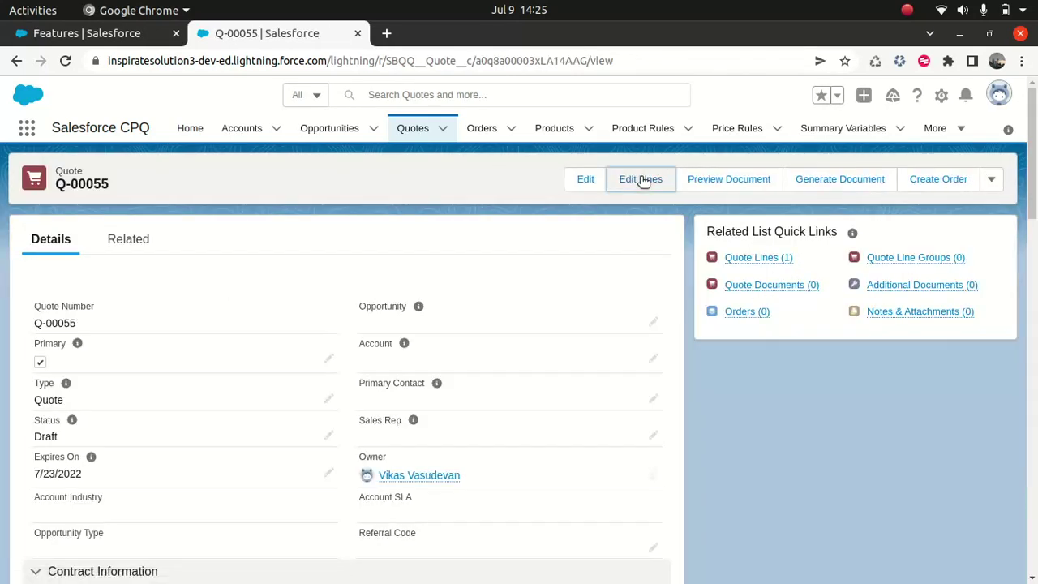
left_click(640, 180)
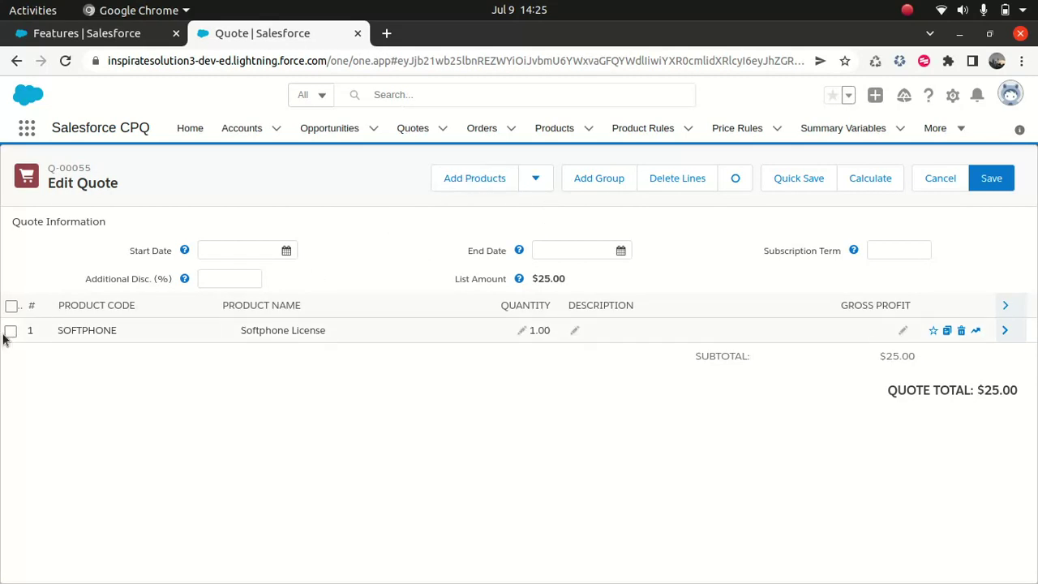
Step: Select Samsung Phone as a product for the $25.00 quote to examine its category layout in the configuration
left_click(476, 179)
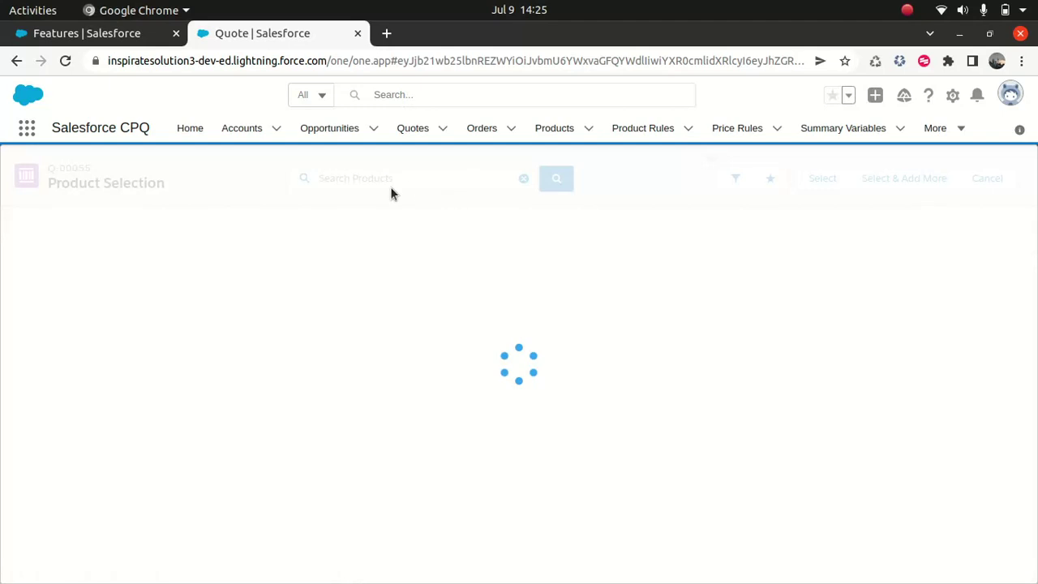
left_click(12, 275)
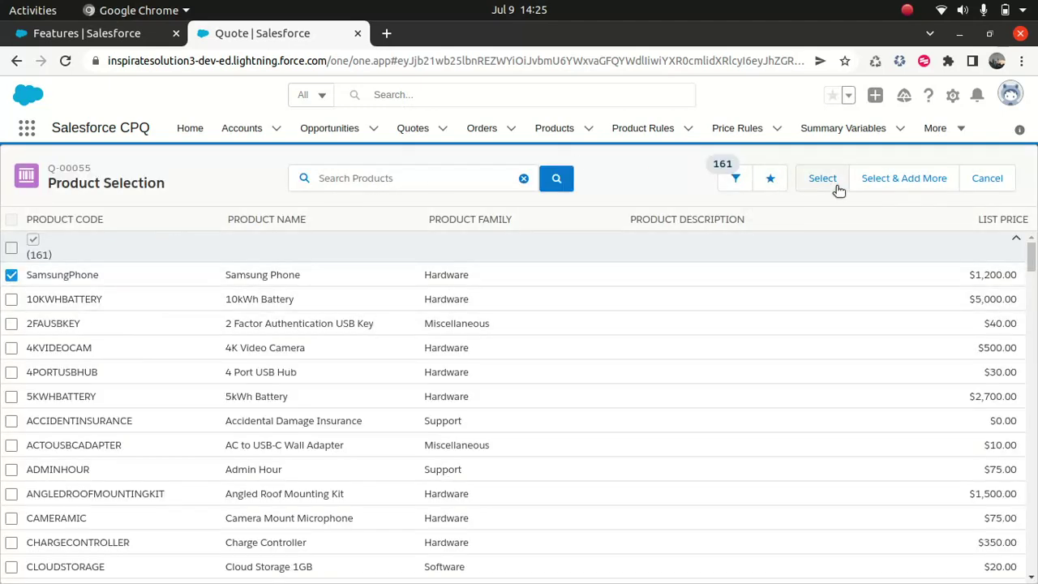
left_click(836, 188)
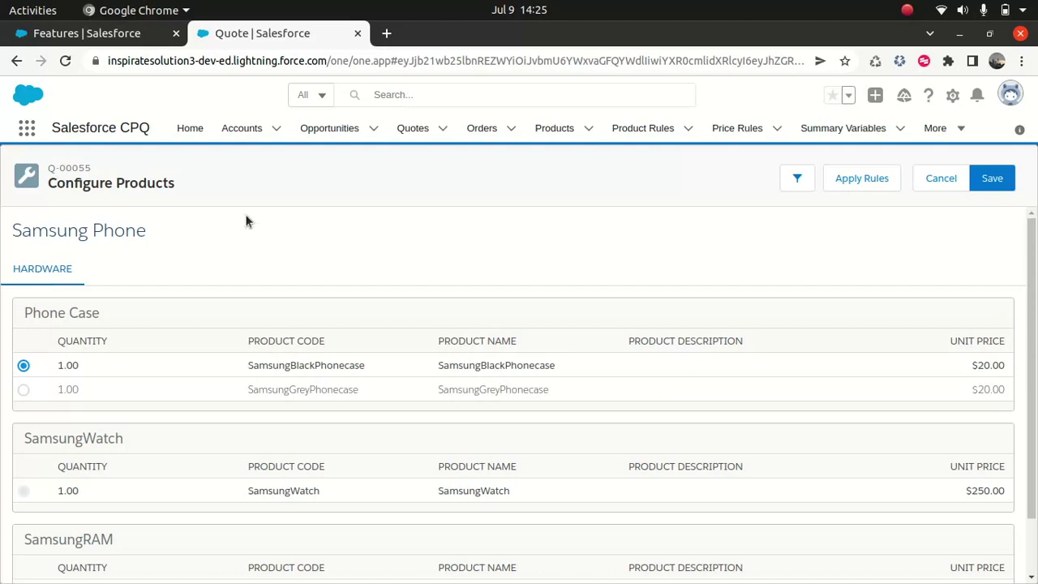
Step: Return to the Samsung Phone features, change the SamsungWatch feature's Category to Software, and save it
left_click(121, 33)
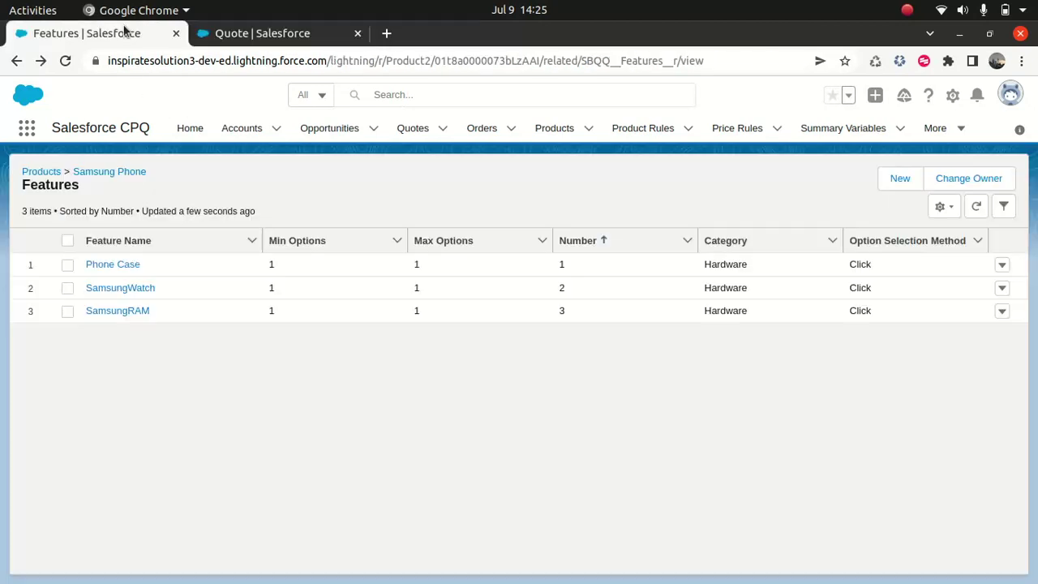
left_click(119, 288)
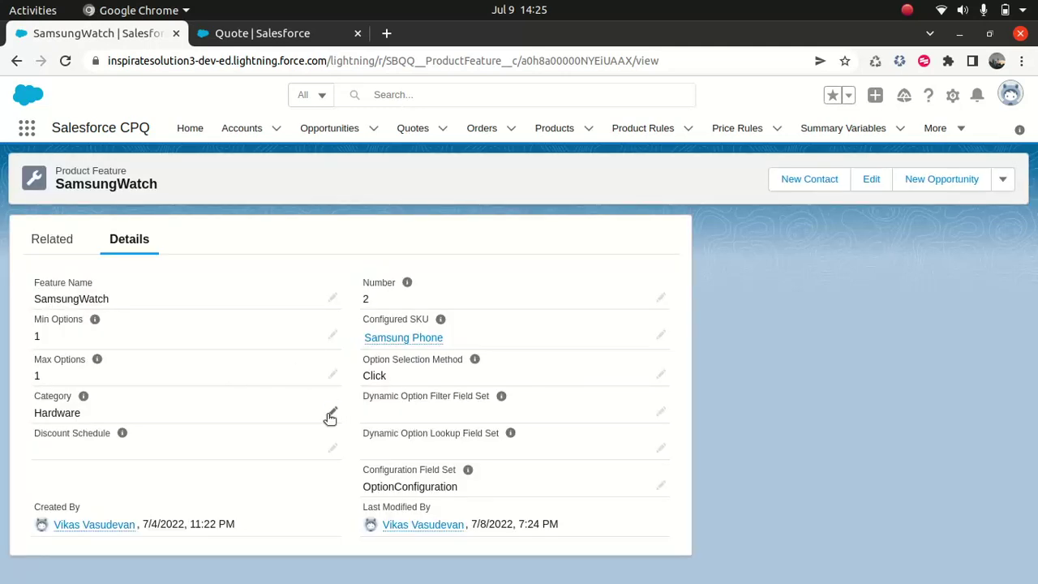
left_click(332, 413)
left_click(157, 469)
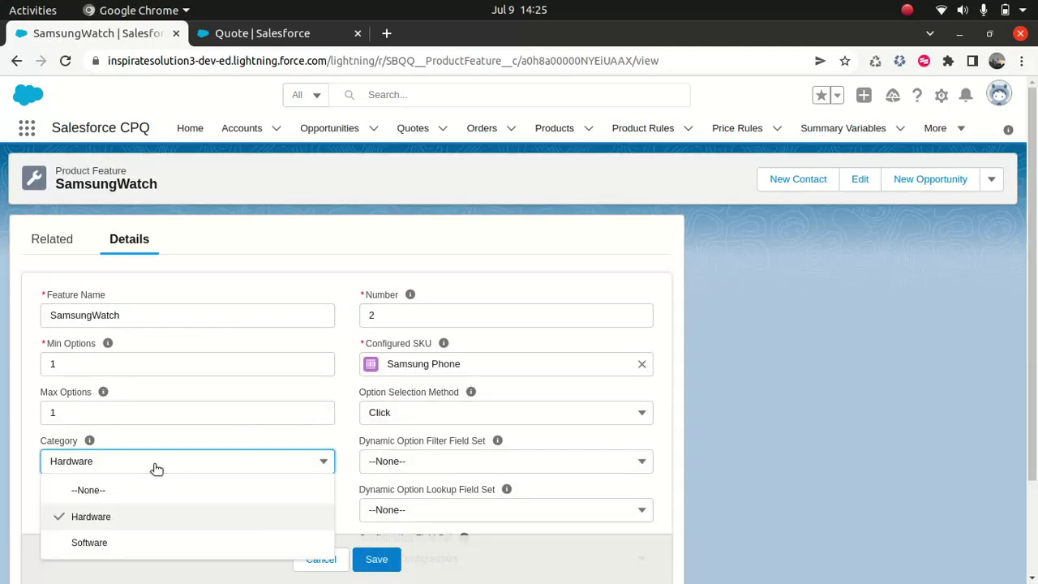
left_click(111, 545)
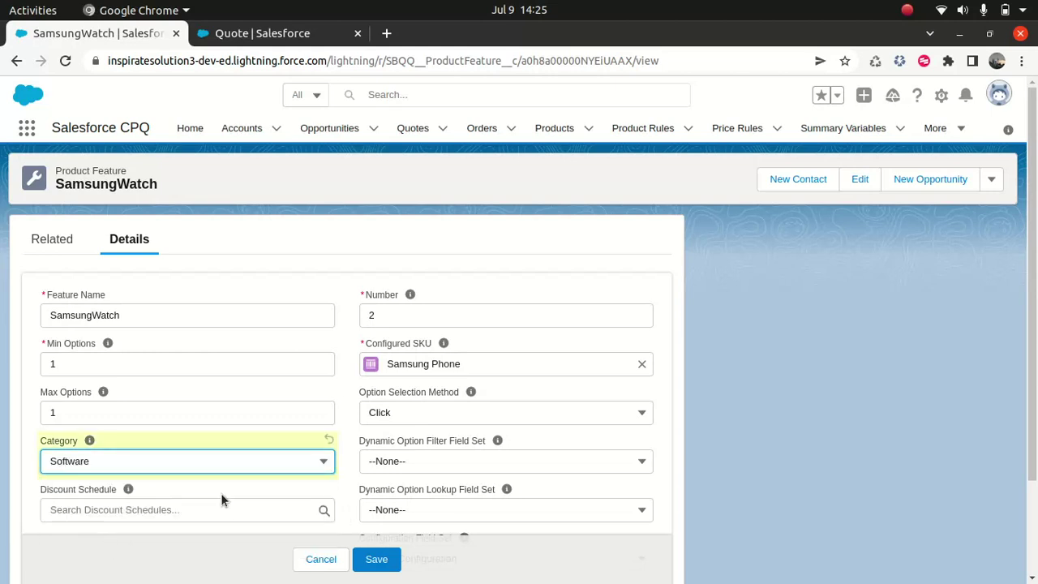
left_click(366, 559)
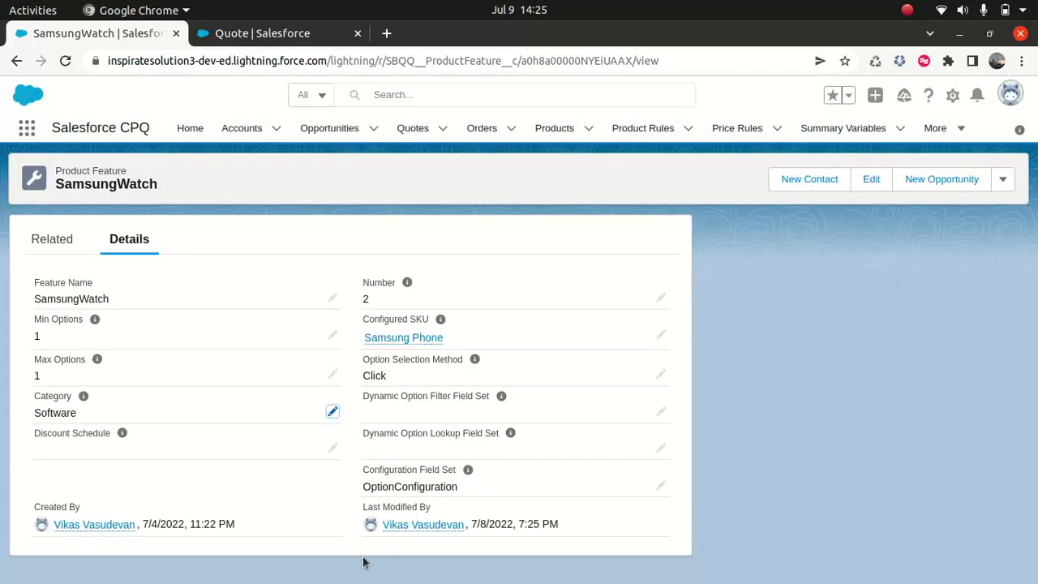
Step: Go back to the quote, reload the Quotes list, and open the $980.00 draft quote for line editing
left_click(268, 35)
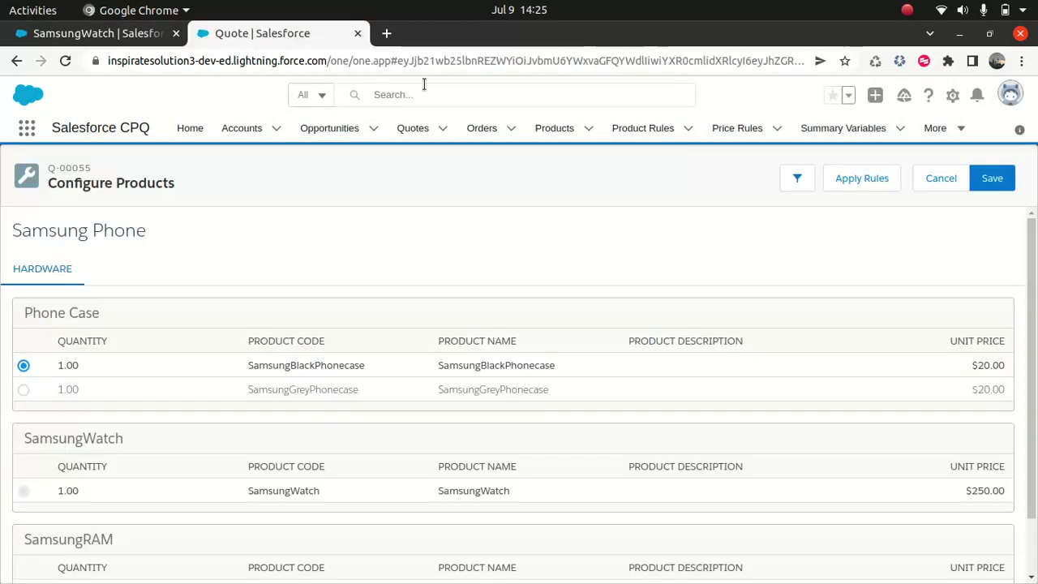
left_click(403, 128)
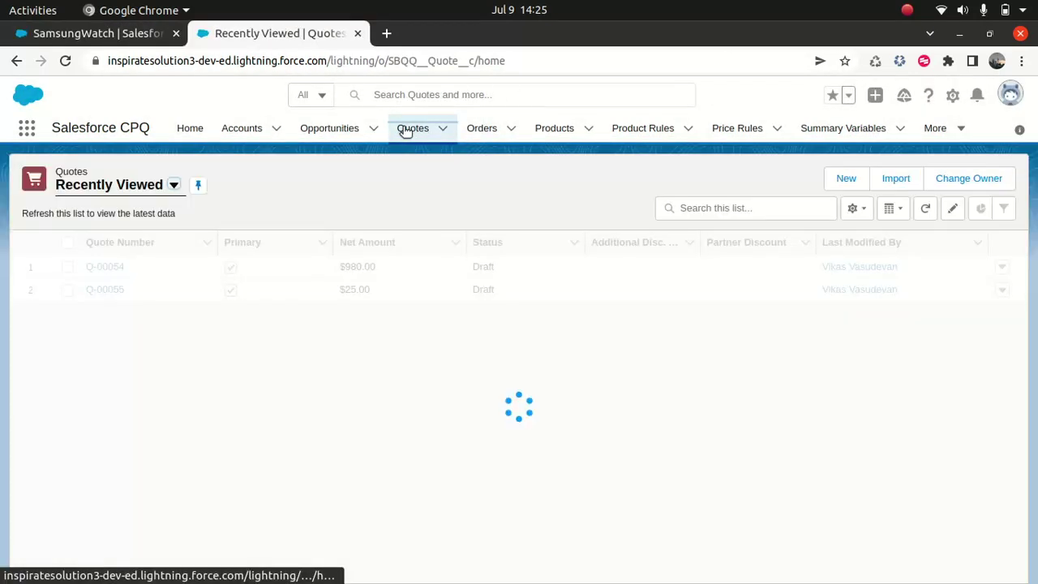
left_click(419, 64)
key("Return")
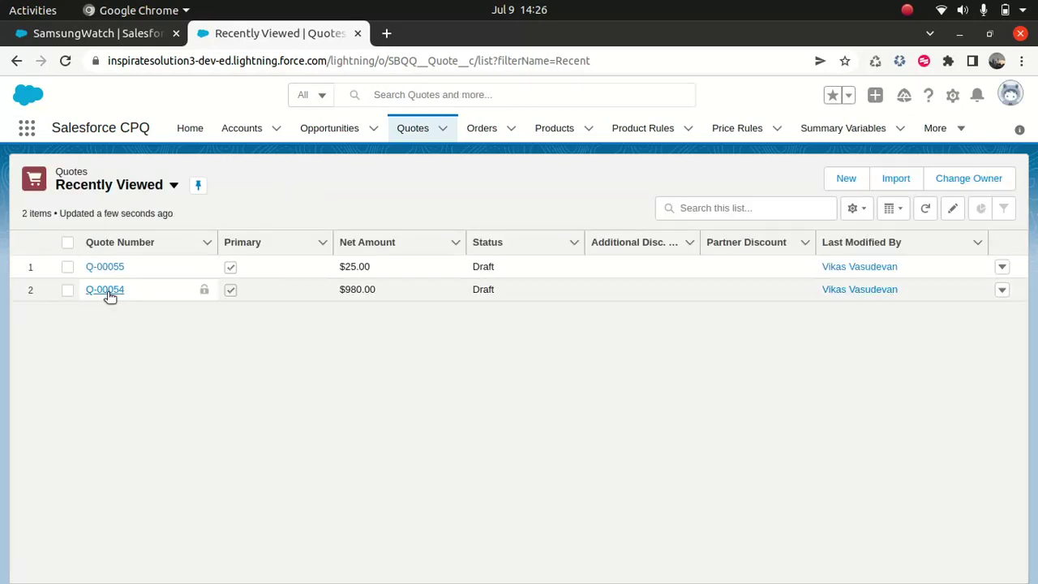
left_click(99, 292)
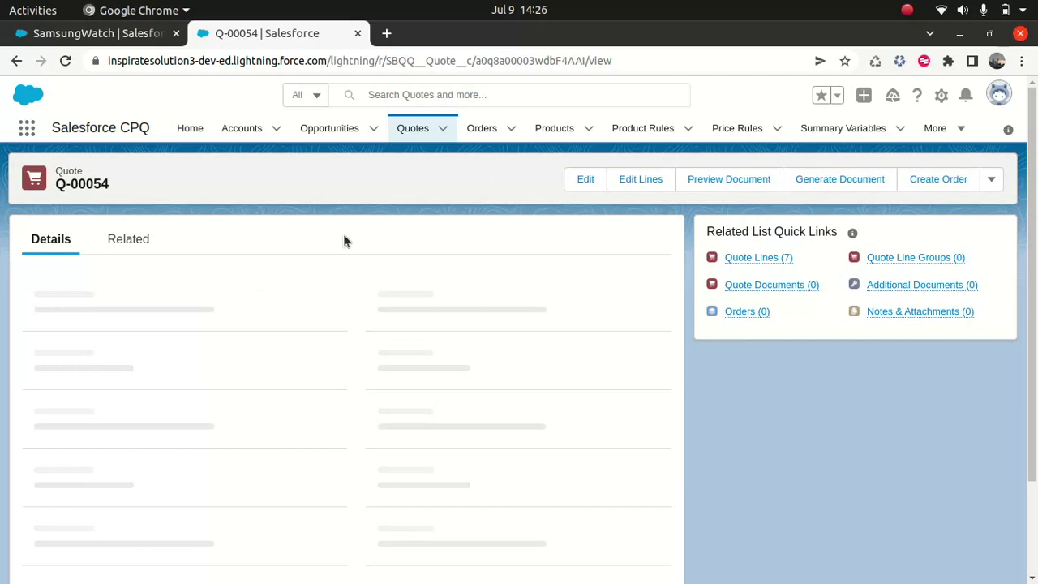
left_click(639, 179)
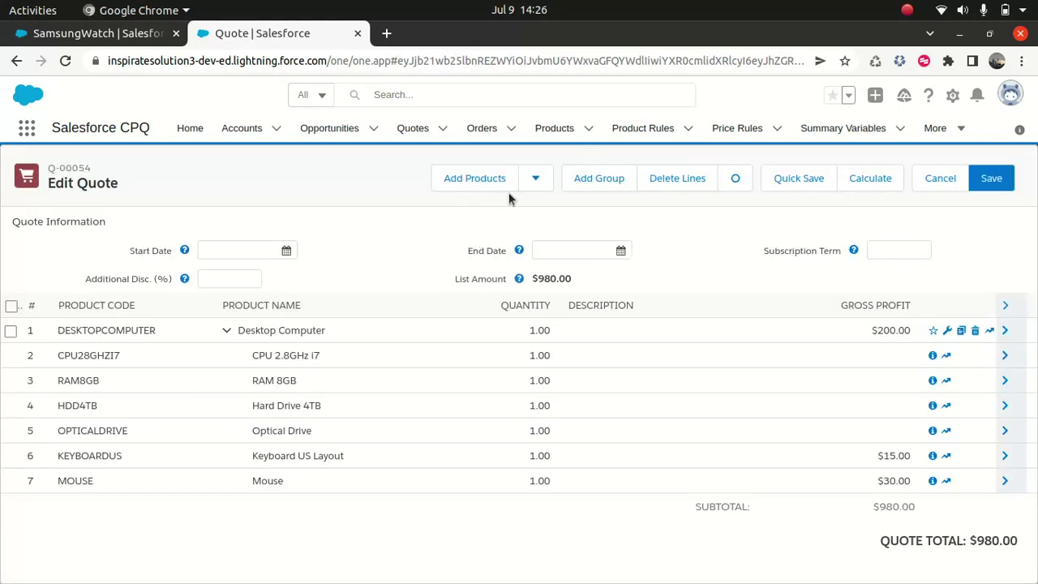
Step: Select Samsung Phone as a product for the $980.00 quote and bring up its bundle configuration
left_click(475, 179)
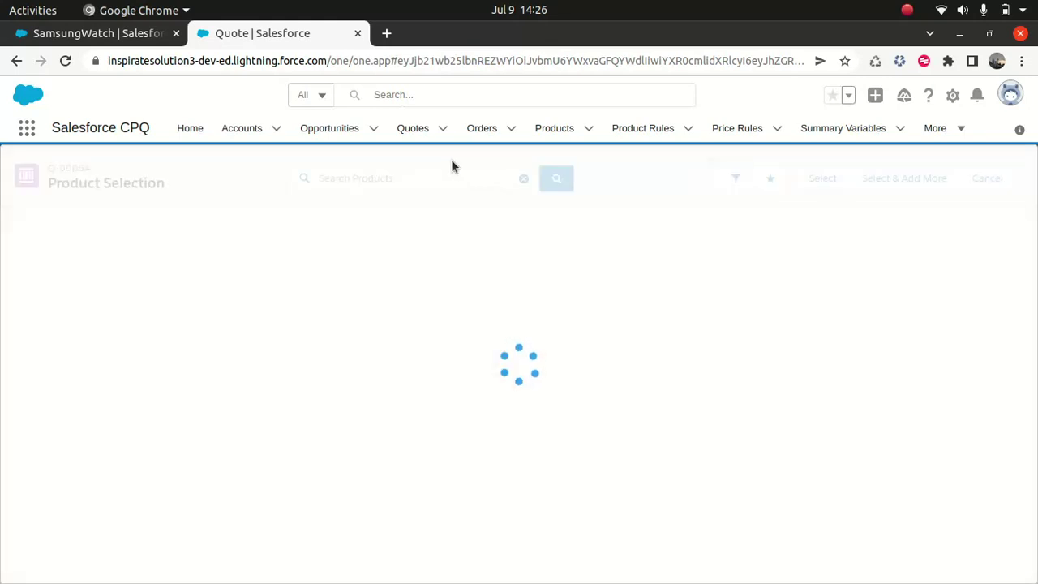
left_click(11, 275)
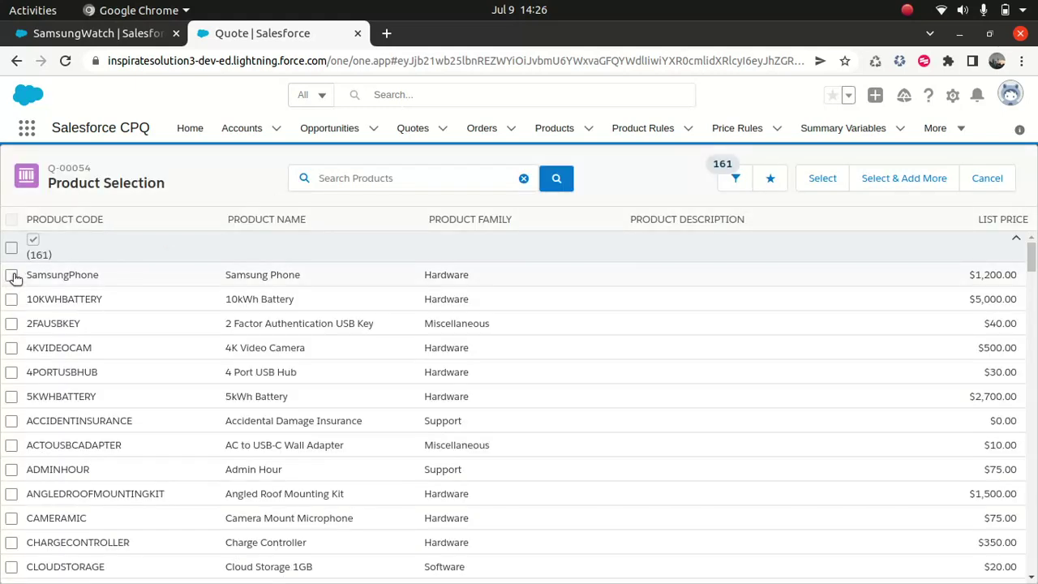
left_click(822, 178)
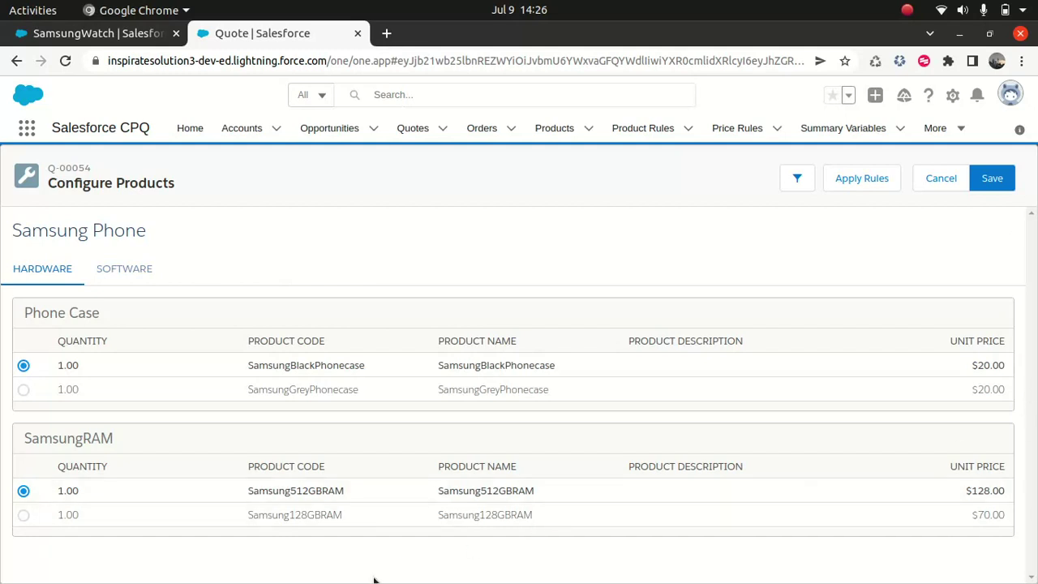
Step: Examine the Software and Hardware option groups of the Samsung Phone configuration and return to the SamsungWatch feature record
left_click(144, 271)
left_click(56, 275)
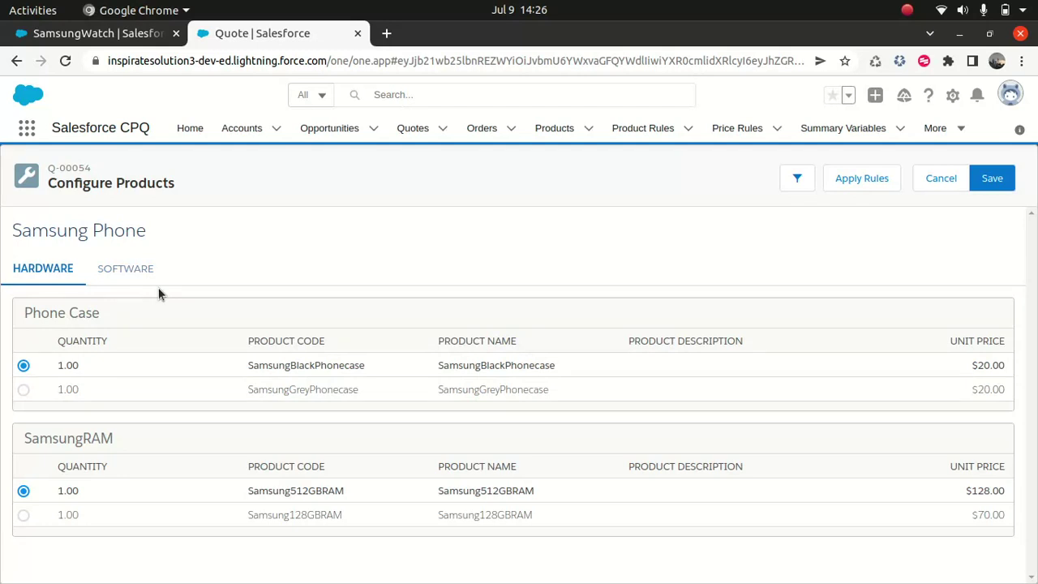
left_click(122, 33)
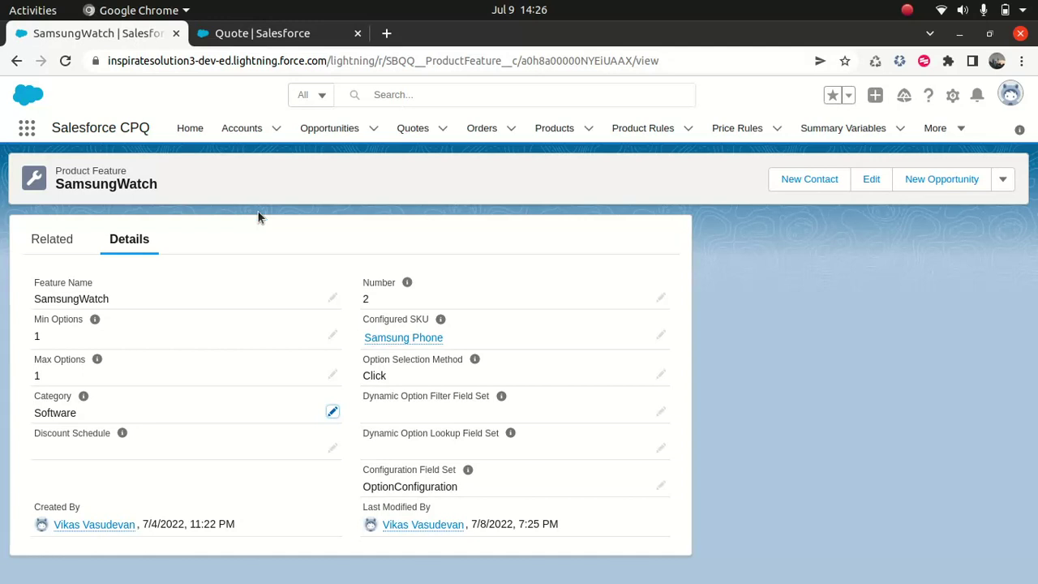